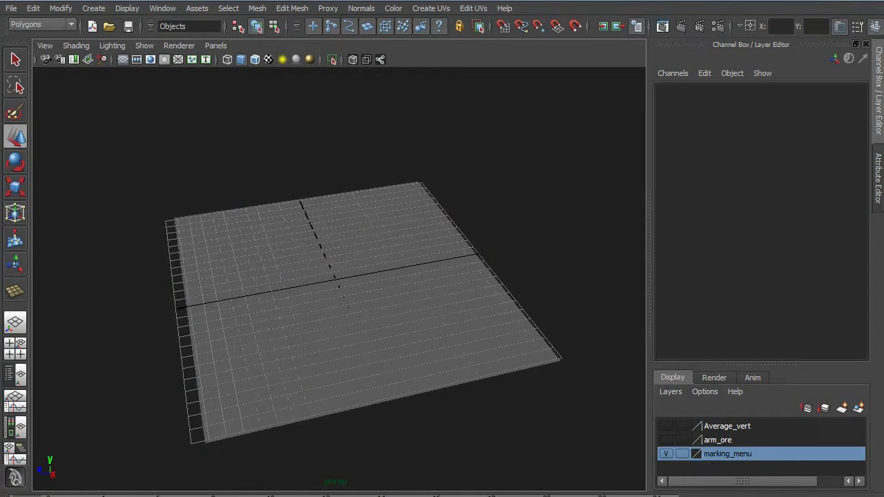
# - Select the plane and drag it up to Translate Y 1.174, orbiting to check its height
pyautogui.click(357, 311)
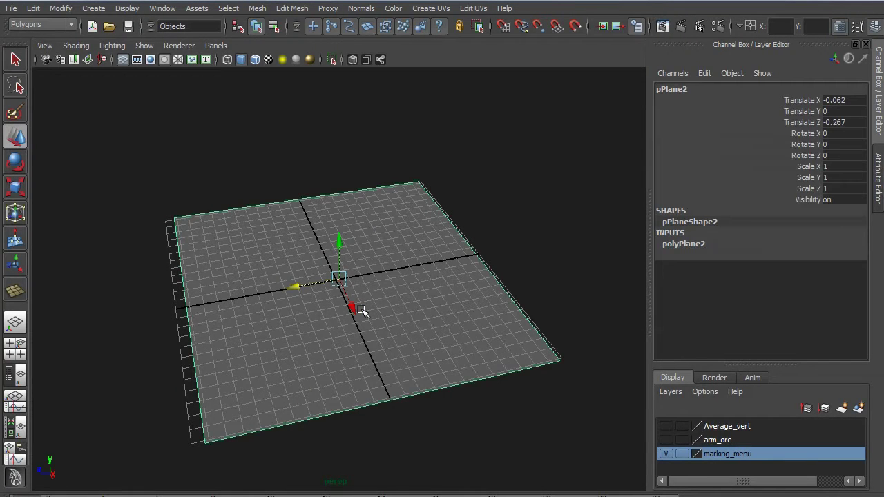
pyautogui.keyDown('alt'); pyautogui.moveTo(354, 306); pyautogui.dragTo(405, 292); pyautogui.keyUp('alt')
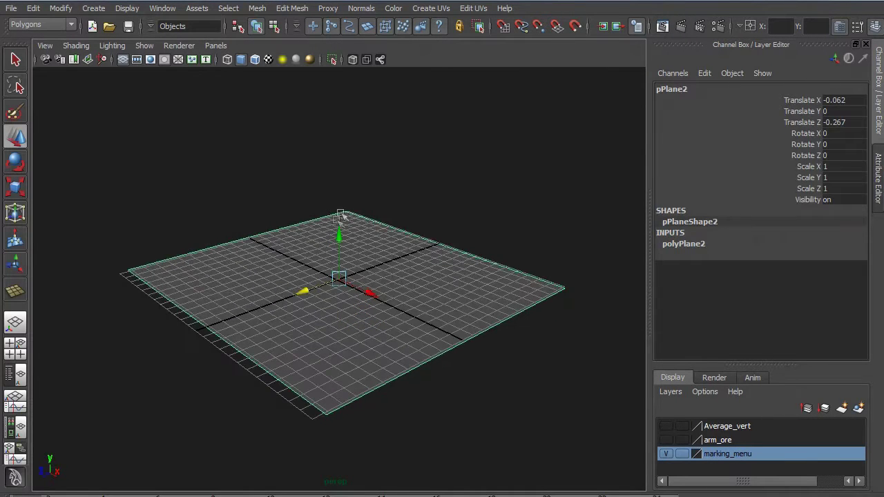
pyautogui.moveTo(342, 230); pyautogui.dragTo(341, 215)
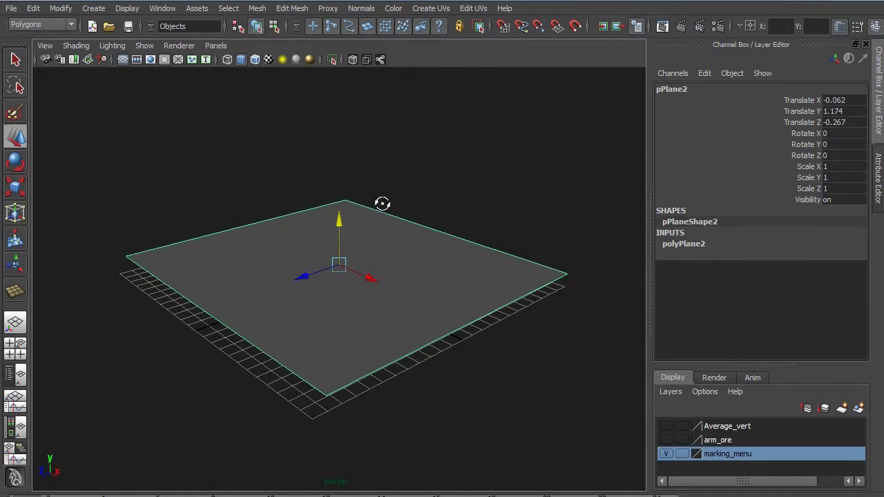
pyautogui.keyDown('alt'); pyautogui.moveTo(383, 203); pyautogui.dragTo(359, 225); pyautogui.keyUp('alt')
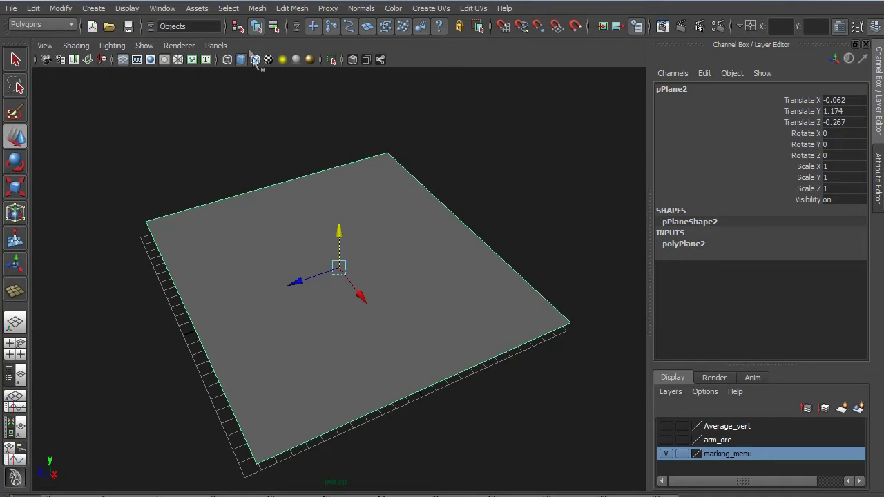
# - Insert two perpendicular edge loops across the plane with the Insert Edge Loop Tool
pyautogui.click(253, 10)
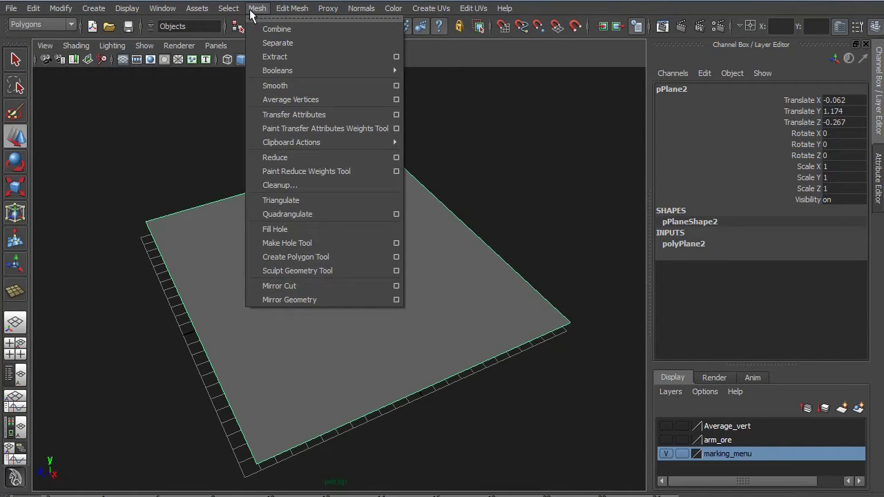
pyautogui.moveTo(283, 11)
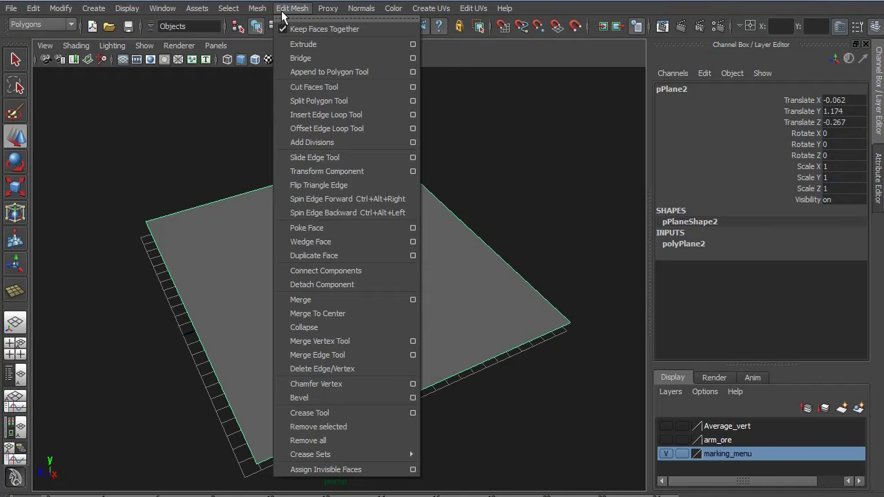
pyautogui.click(355, 114)
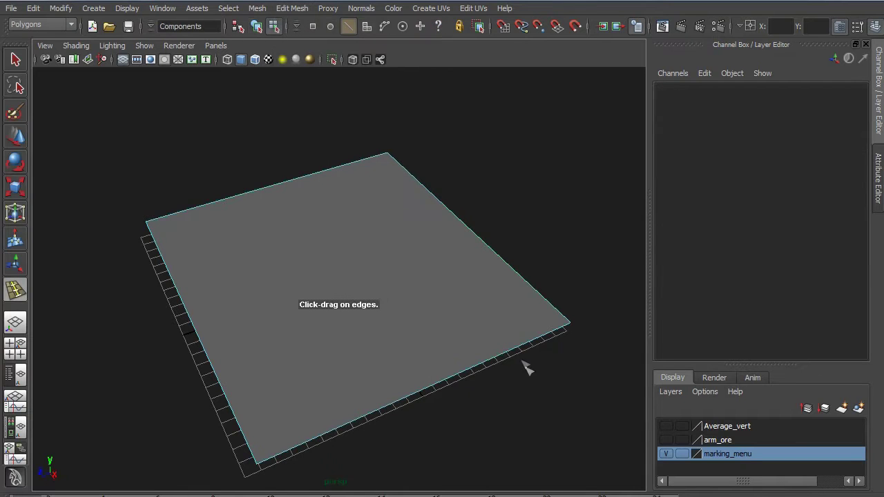
pyautogui.moveTo(527, 345); pyautogui.dragTo(428, 388)
pyautogui.moveTo(340, 277); pyautogui.dragTo(297, 216)
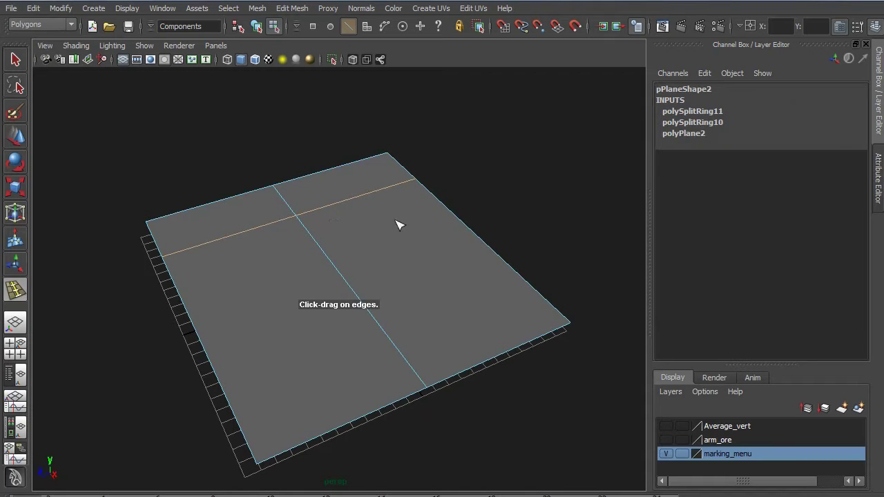
# - Return to Move and object selection, browsing the mesh menu without applying anything
pyautogui.press('w')
pyautogui.moveTo(405, 219); pyautogui.dragTo(423, 215, button='right')
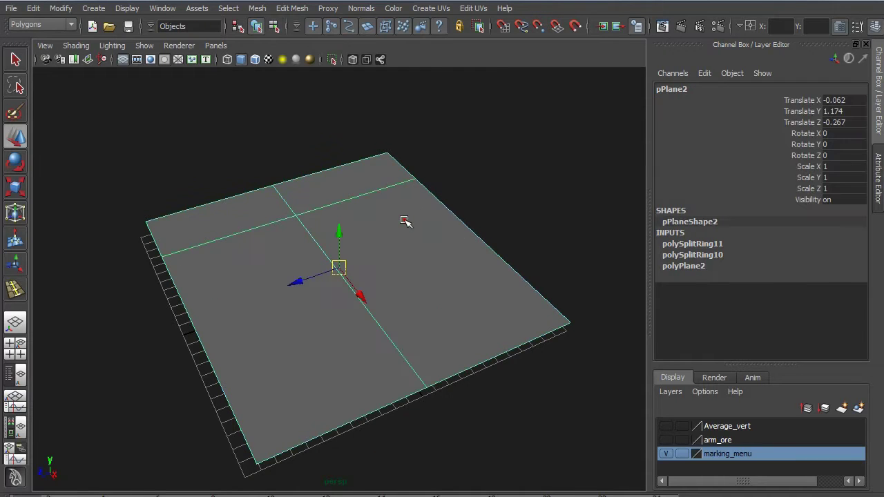
pyautogui.click(257, 9)
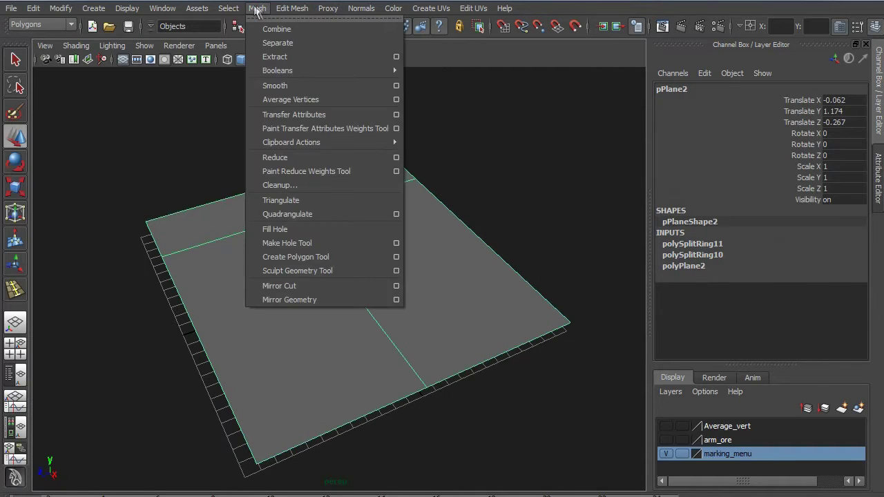
pyautogui.moveTo(289, 8)
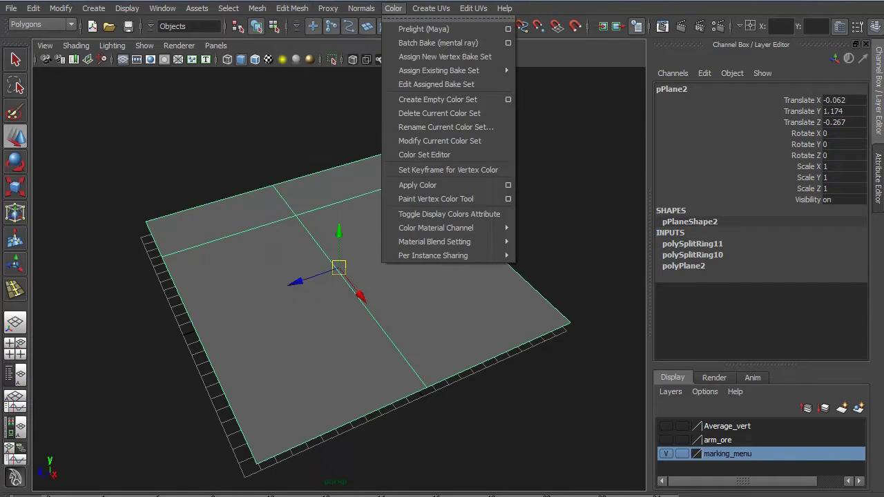
pyautogui.click(393, 8)
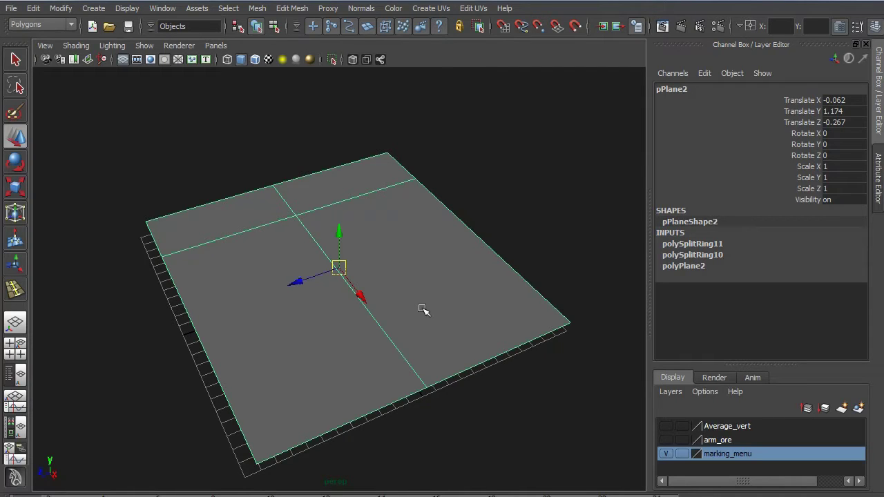
# - Add three vertical and horizontal edge loops via the marking-menu Insert Edge Loop Tool, then switch to Move
pyautogui.click(422, 310)
pyautogui.keyDown('ctrl'); pyautogui.rightClick(423, 310); pyautogui.keyUp('ctrl')
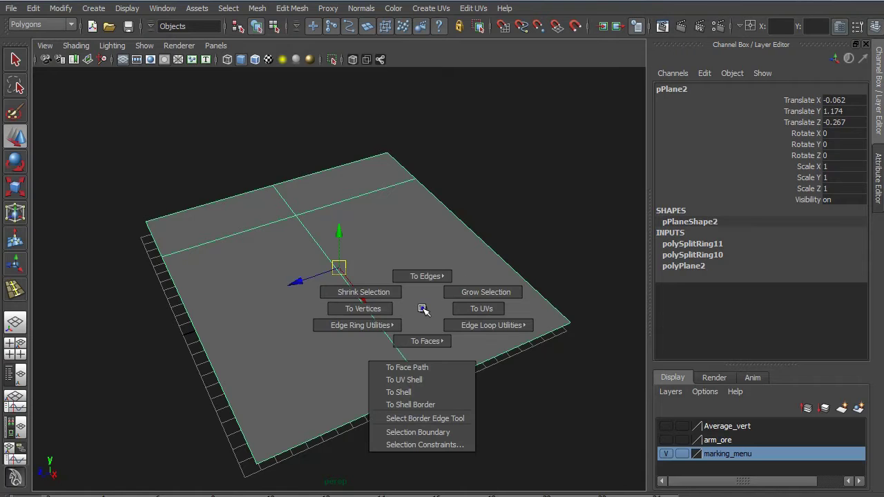
pyautogui.keyDown('shift'); pyautogui.rightClick(423, 310); pyautogui.keyUp('shift')
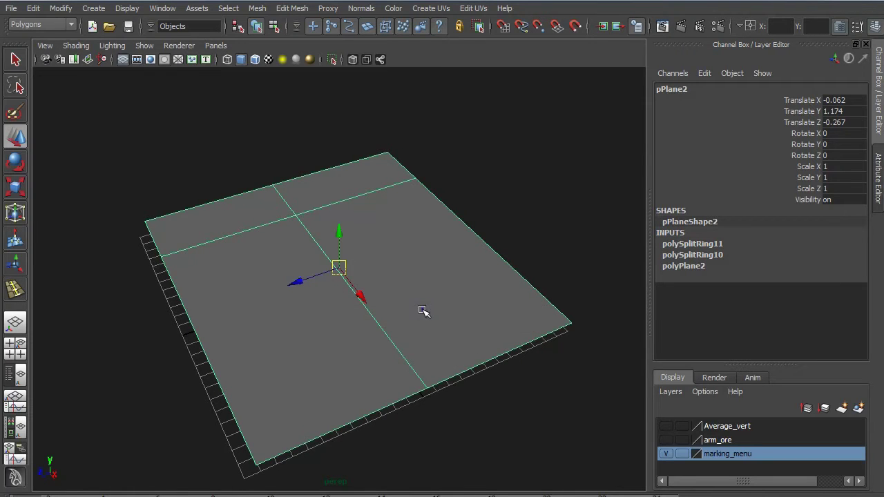
pyautogui.keyDown('shift'); pyautogui.rightClick(423, 310); pyautogui.keyUp('shift')
pyautogui.keyDown('ctrl'); pyautogui.rightClick(417, 293); pyautogui.keyUp('ctrl')
pyautogui.keyDown('shift'); pyautogui.rightClick(417, 294); pyautogui.keyUp('shift')
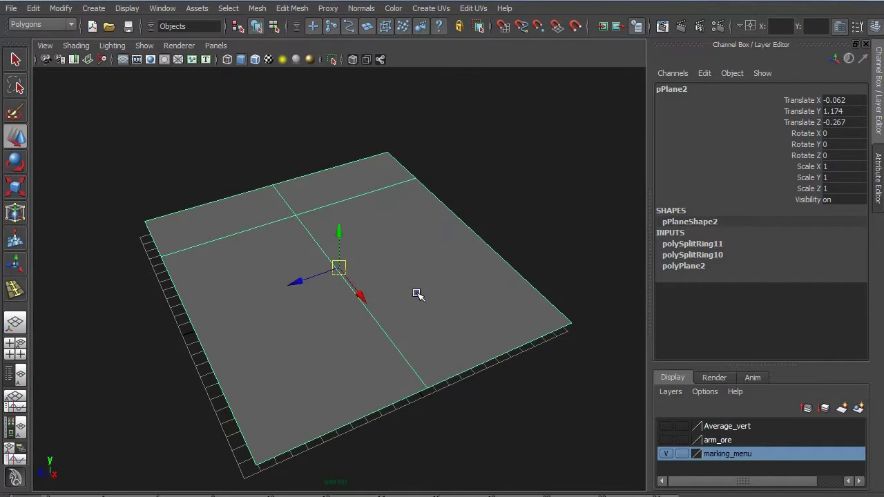
pyautogui.keyDown('shift'); pyautogui.moveTo(418, 293); pyautogui.dragTo(352, 311, button='right'); pyautogui.keyUp('shift')
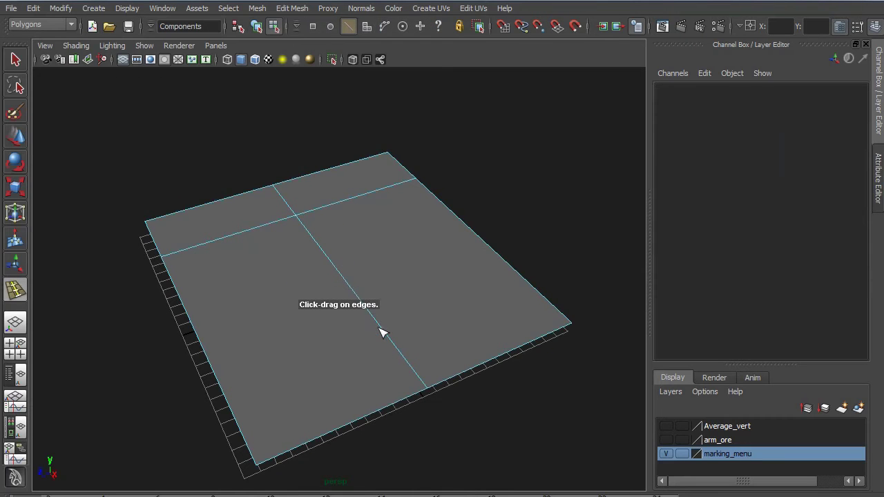
pyautogui.moveTo(380, 322); pyautogui.dragTo(366, 305)
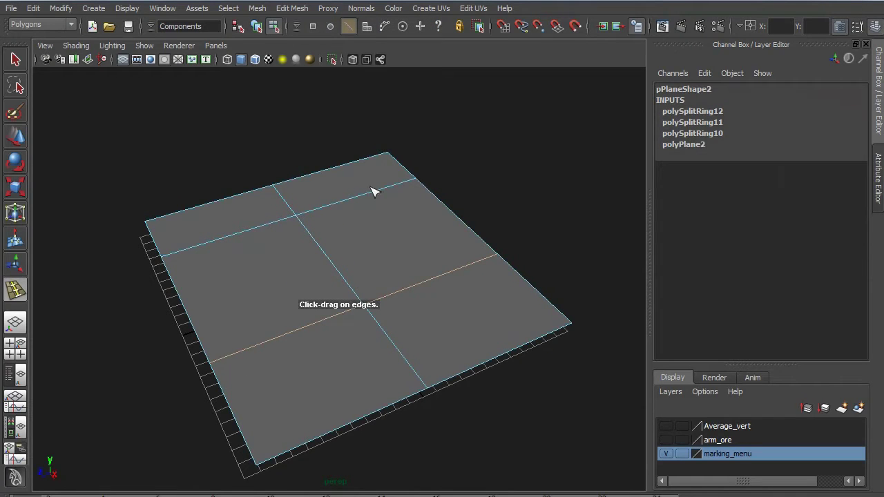
pyautogui.moveTo(375, 199); pyautogui.dragTo(368, 195)
pyautogui.moveTo(334, 261); pyautogui.dragTo(331, 255)
pyautogui.press('w')
pyautogui.moveTo(369, 229); pyautogui.dragTo(339, 229, button='right')
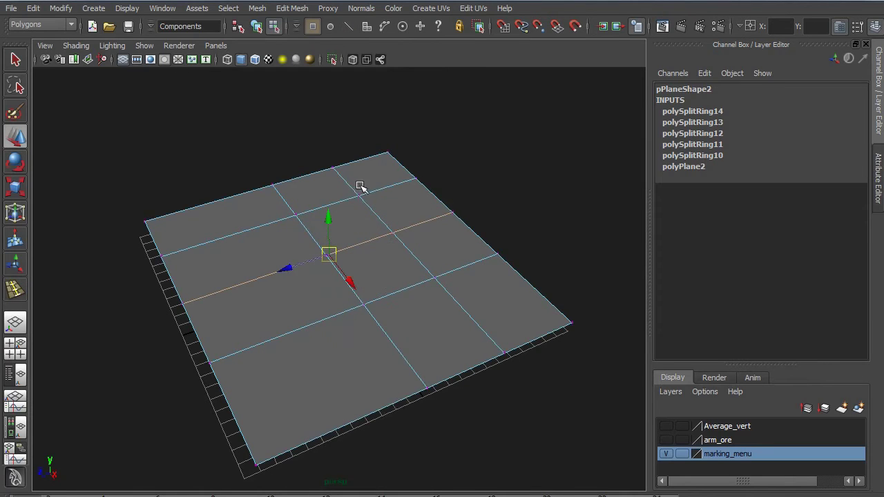
# - Merge two box-selected vertex pairs near the plane's top to their centres
pyautogui.moveTo(354, 185); pyautogui.dragTo(406, 242)
pyautogui.keyDown('shift'); pyautogui.moveTo(402, 228); pyautogui.dragTo(394, 118, button='right'); pyautogui.keyUp('shift')
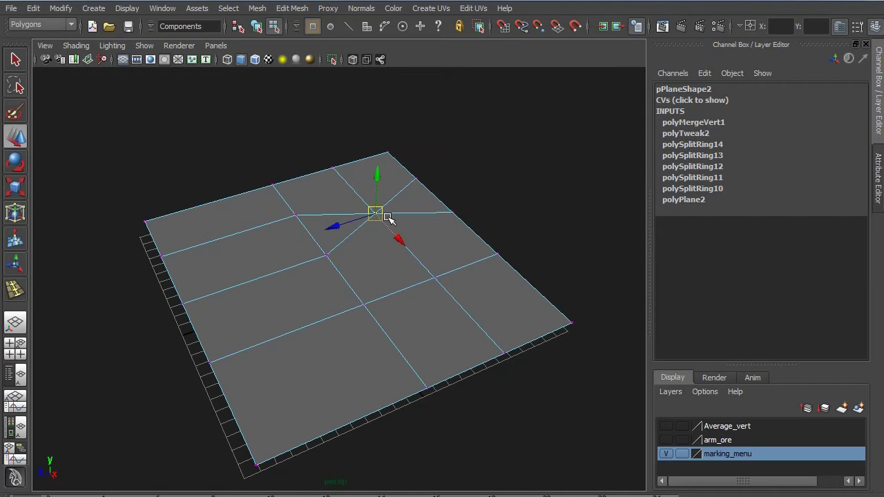
pyautogui.moveTo(282, 203); pyautogui.dragTo(339, 273)
pyautogui.keyDown('shift'); pyautogui.moveTo(363, 245); pyautogui.dragTo(359, 177, button='right'); pyautogui.keyUp('shift')
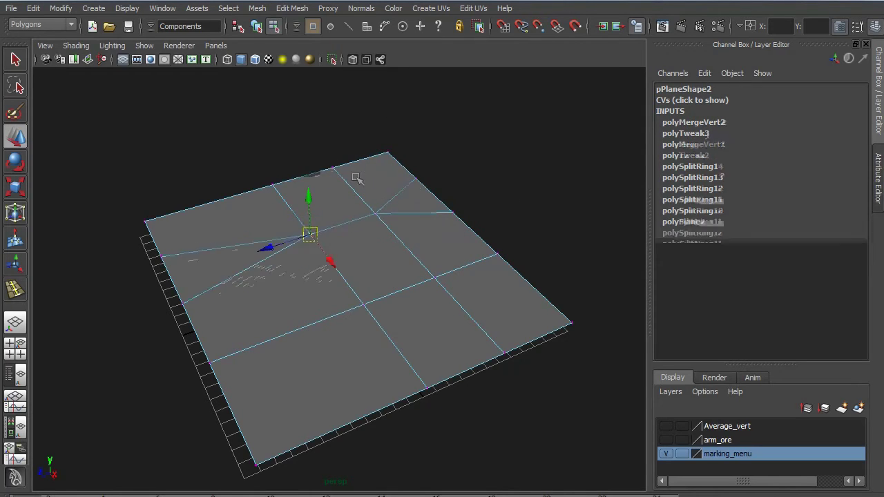
pyautogui.click(292, 7)
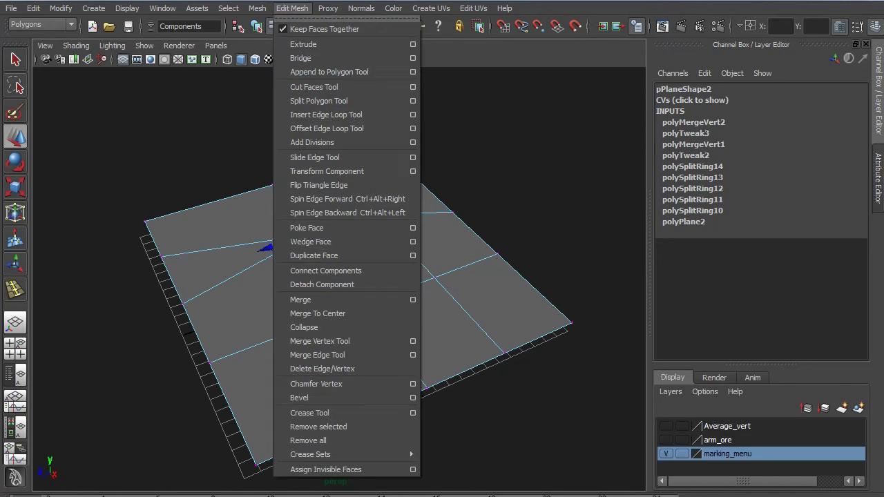
pyautogui.press('Escape')
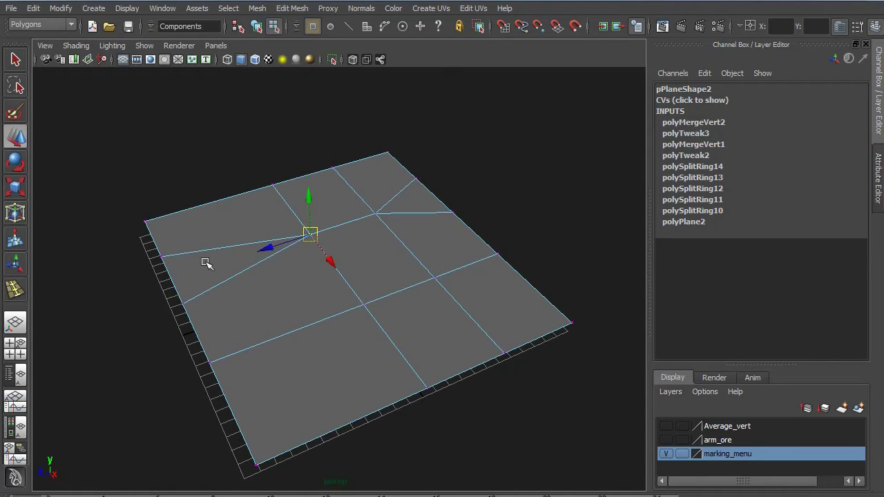
# - Select a vertex on the plane's left edge, then return the plane to object mode
pyautogui.moveTo(229, 250); pyautogui.dragTo(144, 332)
pyautogui.rightClick(294, 299)
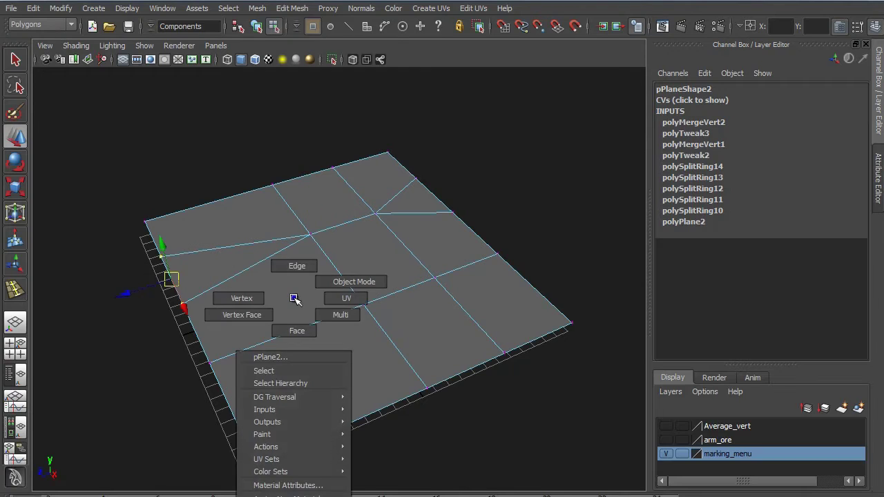
pyautogui.keyDown('shift'); pyautogui.rightClick(294, 299); pyautogui.keyUp('shift')
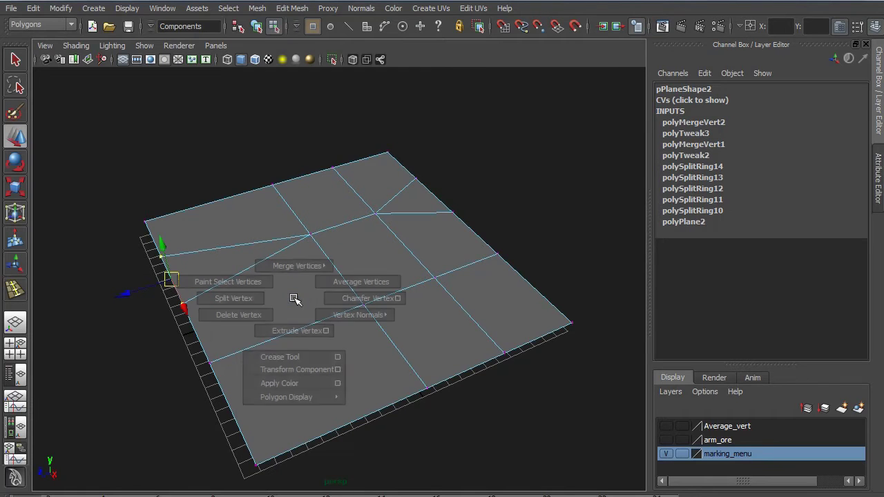
pyautogui.keyDown('shift'); pyautogui.rightClick(294, 299); pyautogui.keyUp('shift')
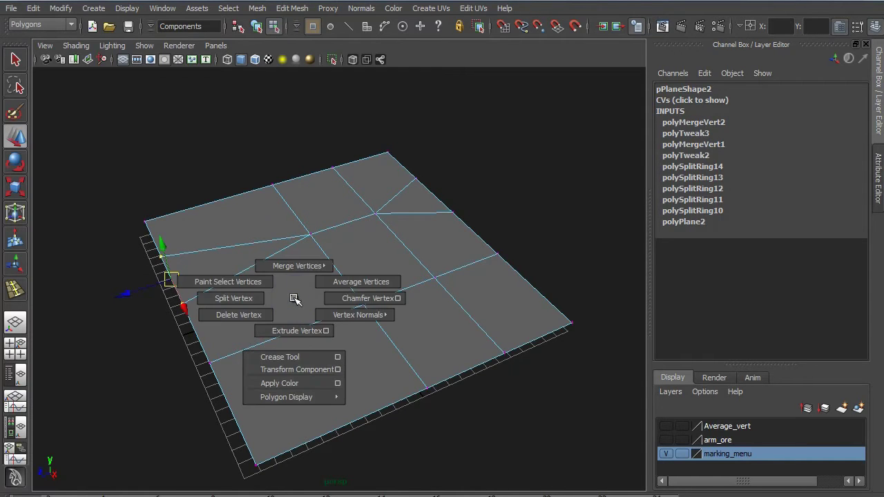
pyautogui.keyDown('ctrl'); pyautogui.rightClick(294, 298); pyautogui.keyUp('ctrl')
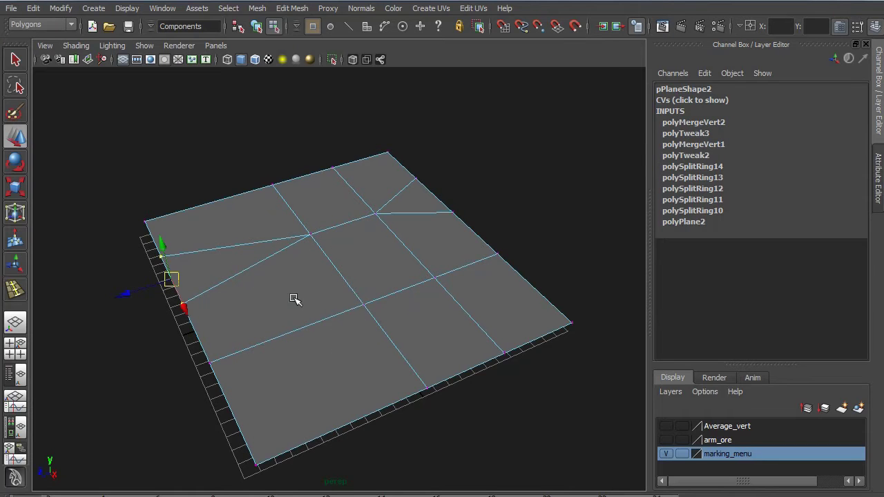
pyautogui.keyDown('ctrl'); pyautogui.rightClick(294, 298); pyautogui.keyUp('ctrl')
pyautogui.keyDown('ctrl'); pyautogui.rightClick(294, 298); pyautogui.keyUp('ctrl')
pyautogui.keyDown('shift'); pyautogui.rightClick(294, 298); pyautogui.keyUp('shift')
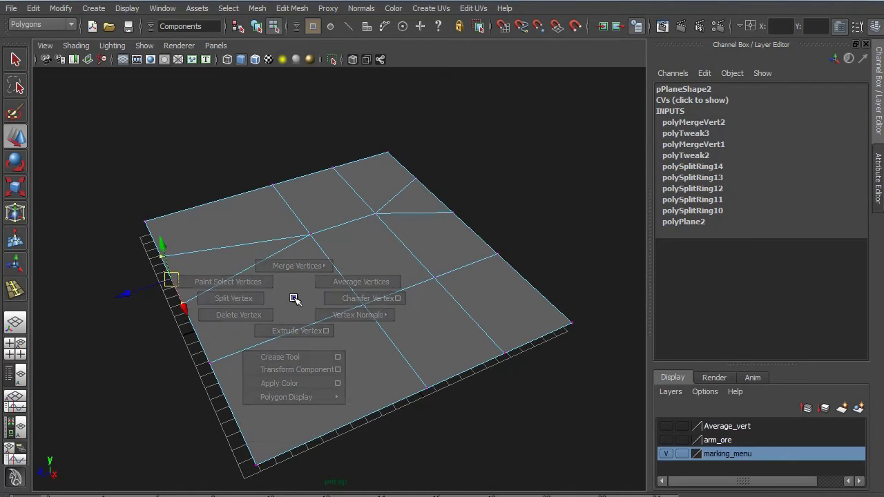
pyautogui.rightClick(292, 299)
pyautogui.click(324, 288)
pyautogui.click(324, 288)
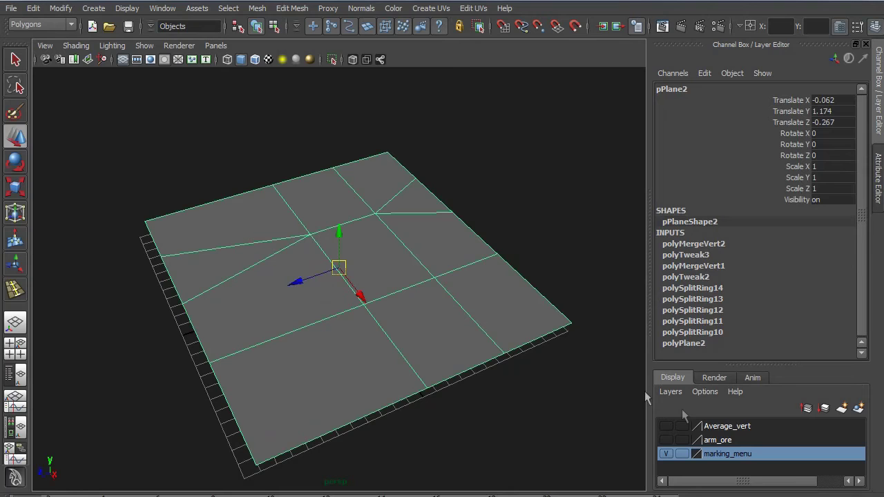
# - Hide the marking_menu layer, show the arm_ore layer, and add the plane to marking_menu
pyautogui.click(664, 454)
pyautogui.click(666, 440)
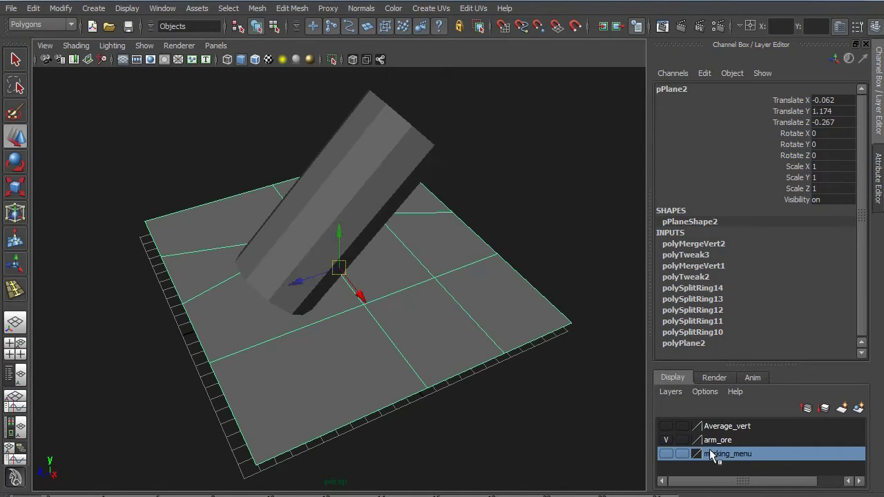
pyautogui.rightClick(715, 455)
pyautogui.click(750, 482)
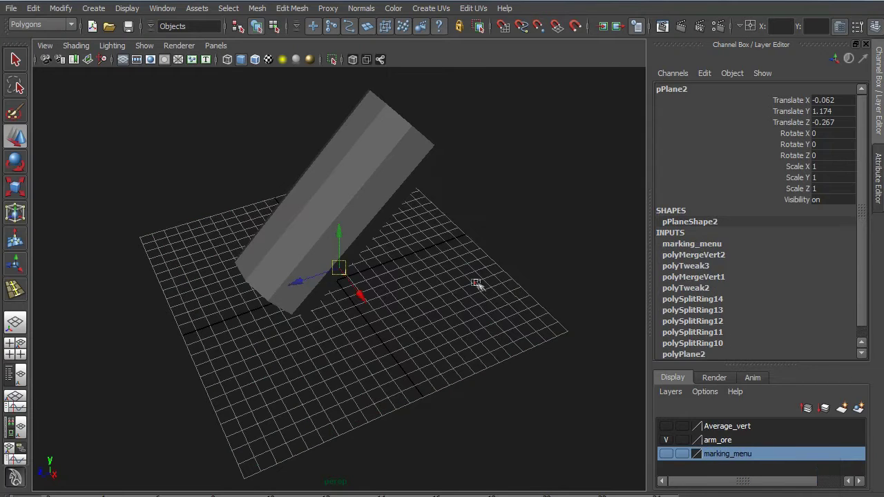
# - Select the cylinder and orbit to a frontal close view of it
pyautogui.click(475, 283)
pyautogui.keyDown('alt'); pyautogui.moveTo(481, 286); pyautogui.dragTo(435, 350); pyautogui.keyUp('alt')
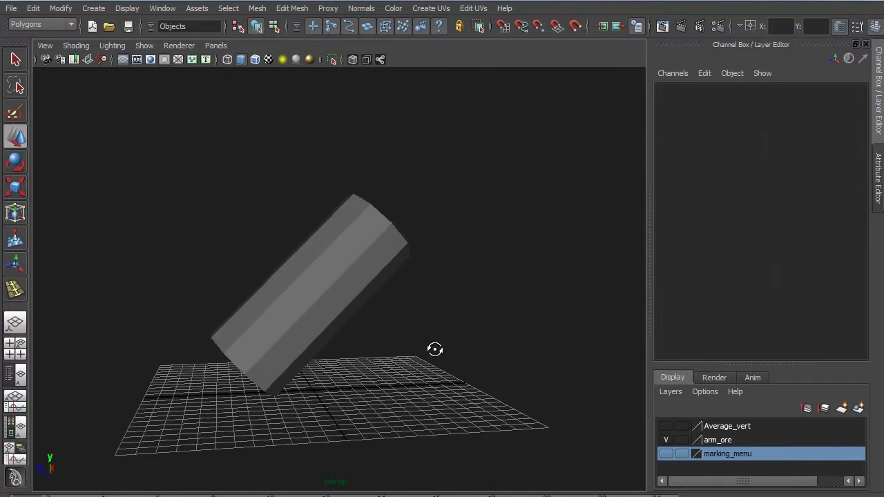
pyautogui.click(365, 261)
pyautogui.keyDown('alt'); pyautogui.moveTo(473, 275); pyautogui.dragTo(451, 276); pyautogui.keyUp('alt')
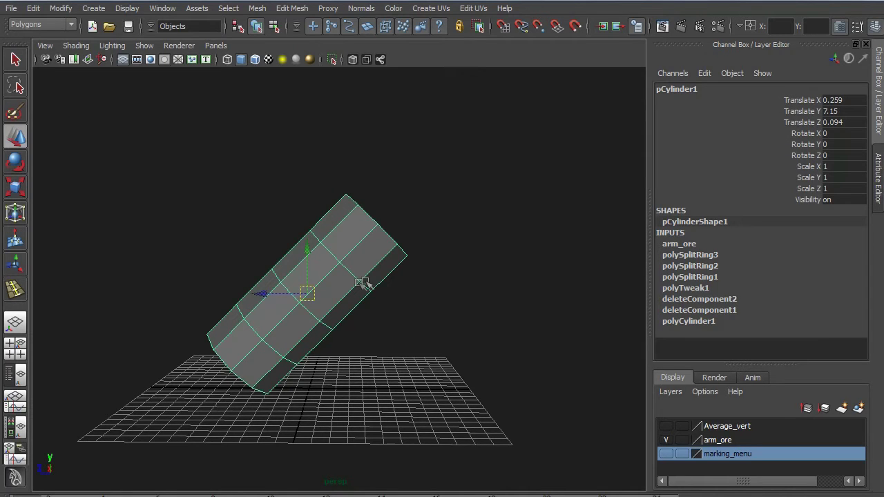
pyautogui.keyDown('alt'); pyautogui.moveTo(315, 292); pyautogui.dragTo(347, 292); pyautogui.keyUp('alt')
pyautogui.keyDown('alt'); pyautogui.moveTo(347, 292); pyautogui.dragTo(362, 295, button='middle'); pyautogui.keyUp('alt')
pyautogui.keyDown('alt'); pyautogui.moveTo(362, 295); pyautogui.dragTo(396, 293, button='right'); pyautogui.keyUp('alt')
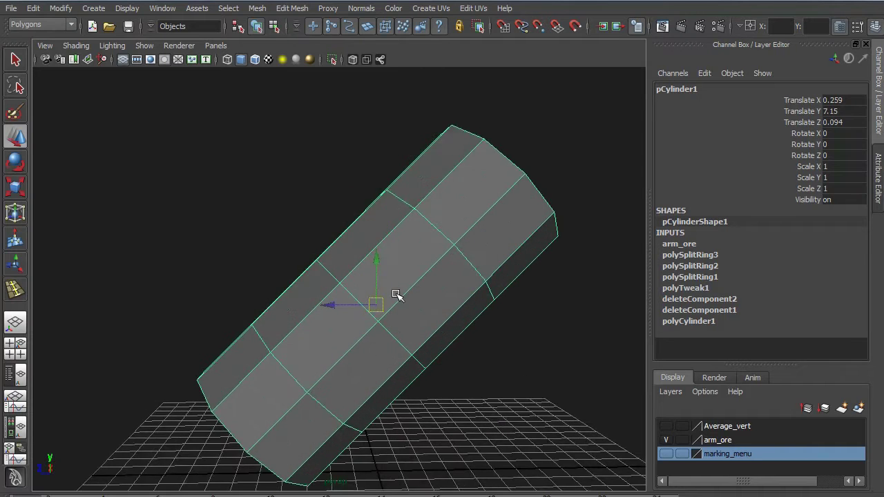
pyautogui.keyDown('alt'); pyautogui.moveTo(397, 292); pyautogui.dragTo(365, 292); pyautogui.keyUp('alt')
# - Switch the cylinder to edge mode and select the full loop around its upper part
pyautogui.rightClick(364, 294)
pyautogui.moveTo(364, 293); pyautogui.dragTo(366, 261, button='right')
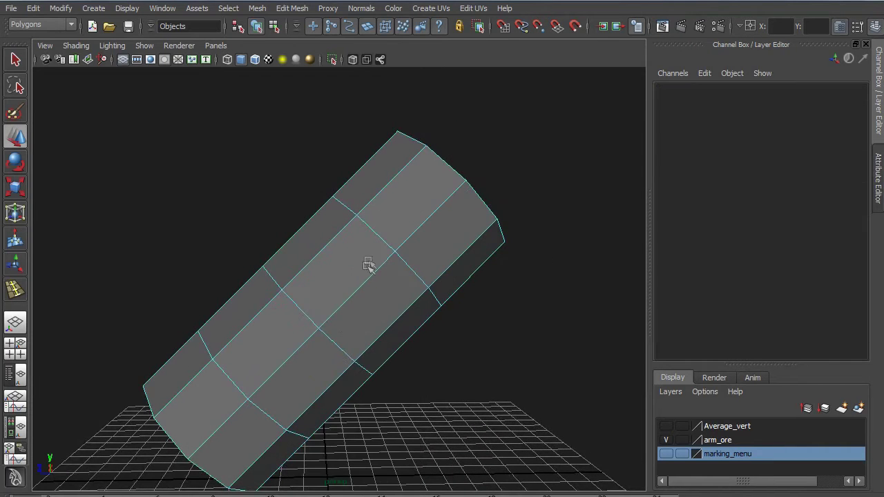
pyautogui.click(375, 235)
pyautogui.doubleClick(374, 235)
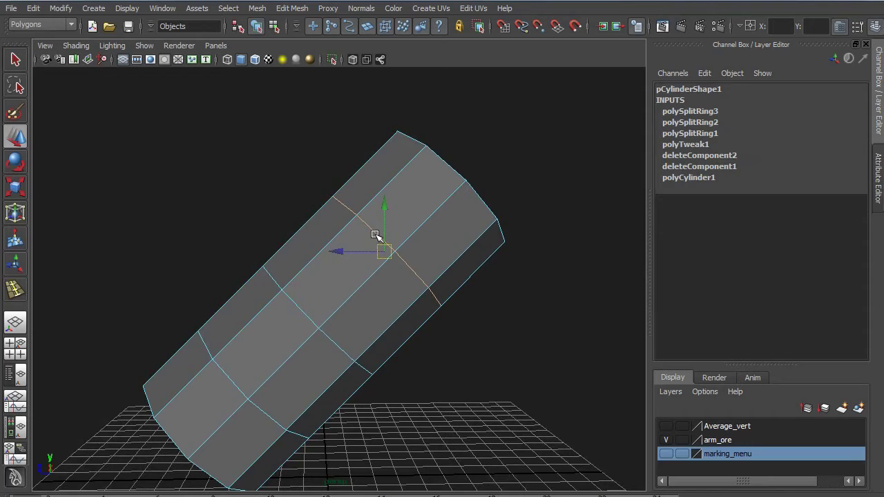
# - Test-move the edge loop to bend the cylinder, then undo every bend
pyautogui.keyDown('alt'); pyautogui.moveTo(454, 253); pyautogui.dragTo(443, 255); pyautogui.keyUp('alt')
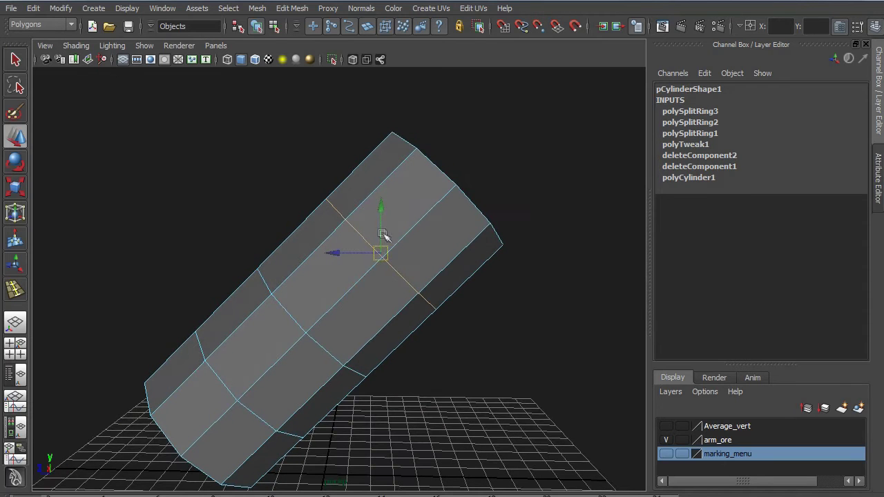
pyautogui.moveTo(384, 253); pyautogui.dragTo(421, 192)
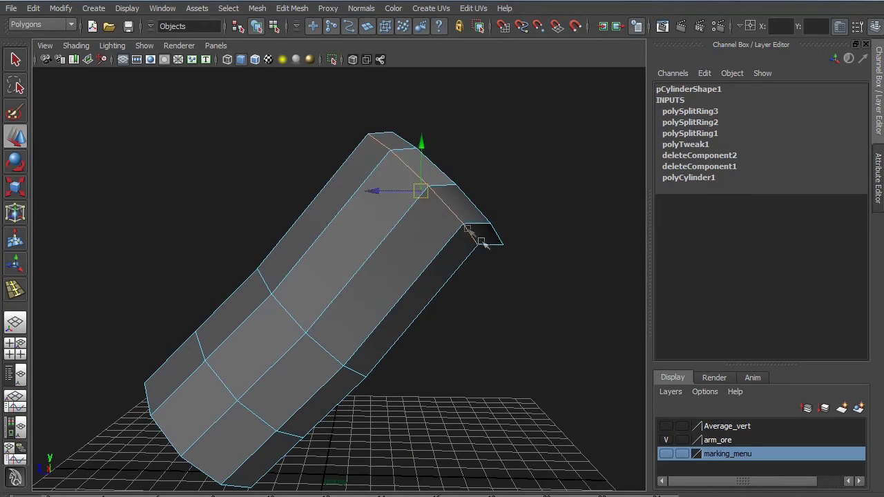
pyautogui.hotkey('ctrl', 'z')
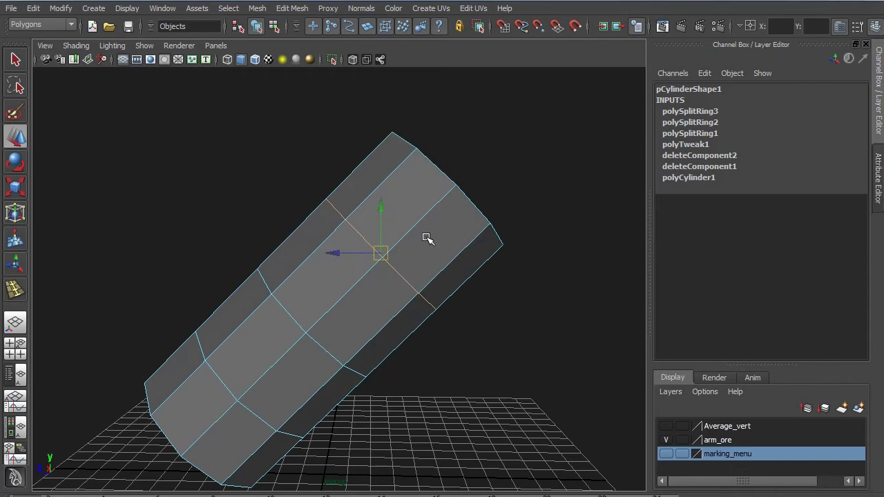
pyautogui.moveTo(339, 252)
pyautogui.mouseDown()
pyautogui.moveTo(404, 254)
pyautogui.moveTo(345, 257)
pyautogui.mouseUp()
pyautogui.hotkey('ctrl', 'z')
pyautogui.hotkey('shift', 'z')
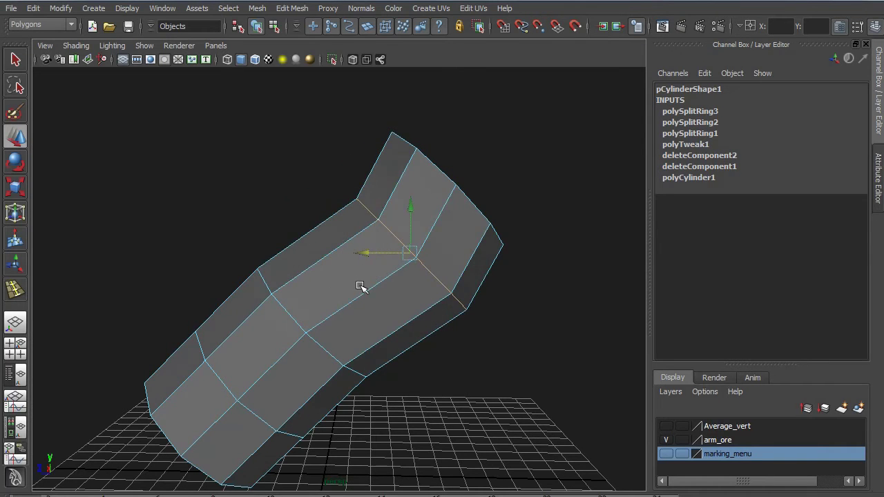
pyautogui.hotkey('ctrl', 'z')
# - Slide the upper edge loop down the cylinder with the Slide Edge Tool, then return to Move
pyautogui.keyDown('shift'); pyautogui.rightClick(366, 281); pyautogui.keyUp('shift')
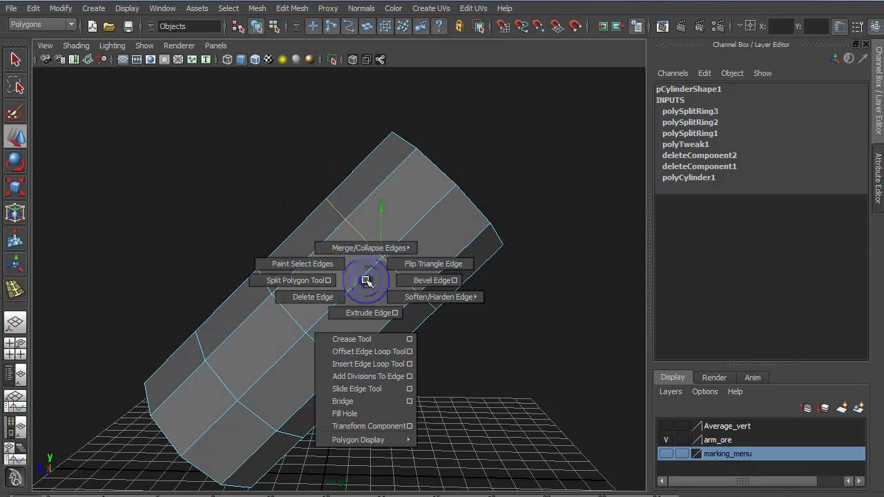
pyautogui.keyDown('ctrl'); pyautogui.rightClick(366, 281); pyautogui.keyUp('ctrl')
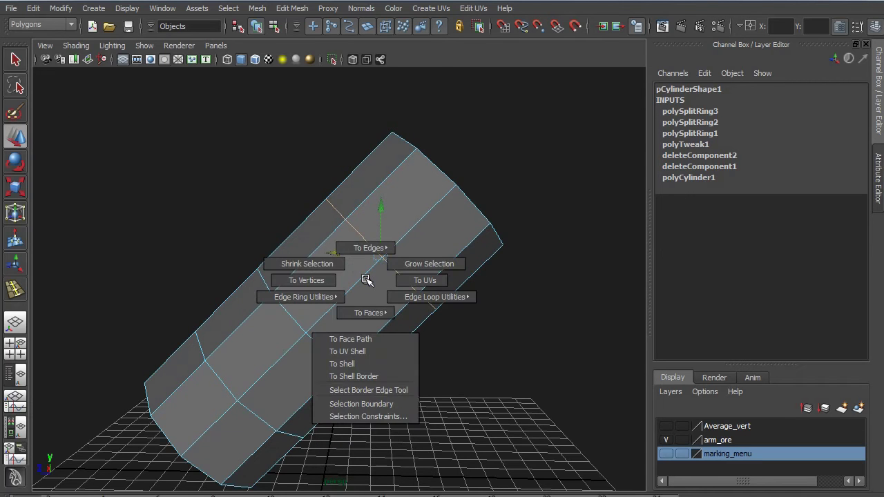
pyautogui.keyDown('shift'); pyautogui.rightClick(366, 279); pyautogui.keyUp('shift')
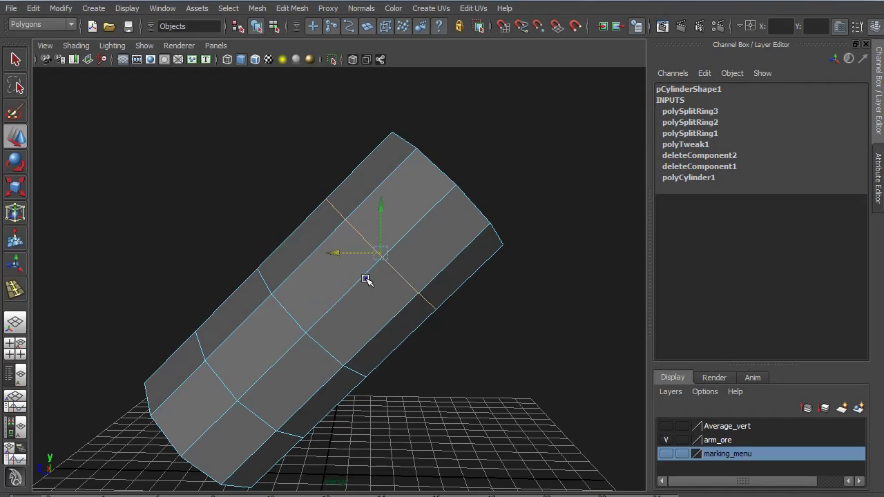
pyautogui.keyDown('shift'); pyautogui.rightClick(366, 279); pyautogui.keyUp('shift')
pyautogui.moveTo(366, 279)
pyautogui.keyDown('shift'); pyautogui.mouseDown(button='right')
pyautogui.moveTo(315, 264)
pyautogui.moveTo(408, 258)
pyautogui.moveTo(362, 310)
pyautogui.moveTo(281, 277)
pyautogui.moveTo(364, 240)
pyautogui.moveTo(359, 338)
pyautogui.moveTo(303, 295)
pyautogui.moveTo(340, 226)
pyautogui.moveTo(442, 297)
pyautogui.moveTo(380, 408)
pyautogui.moveTo(379, 390)
pyautogui.moveTo(386, 391)
pyautogui.mouseUp(button='right'); pyautogui.keyUp('shift')
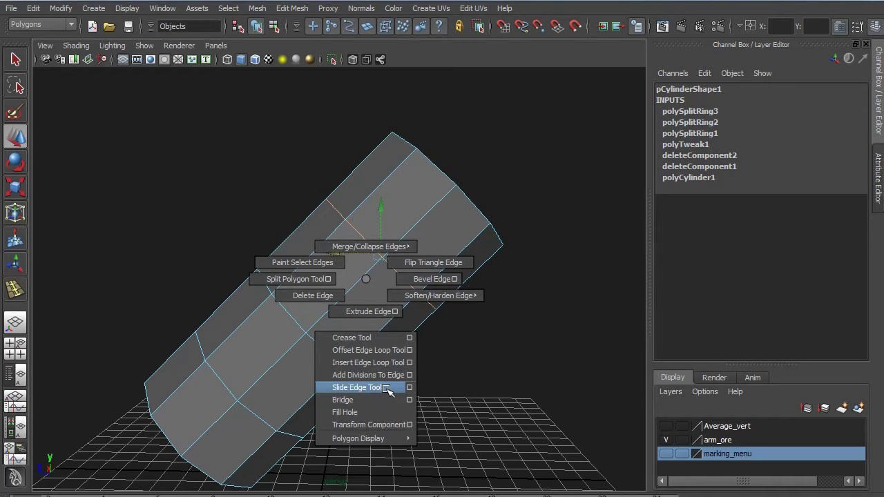
pyautogui.keyDown('shift'); pyautogui.moveTo(386, 388); pyautogui.dragTo(386, 388, button='right'); pyautogui.keyUp('shift')
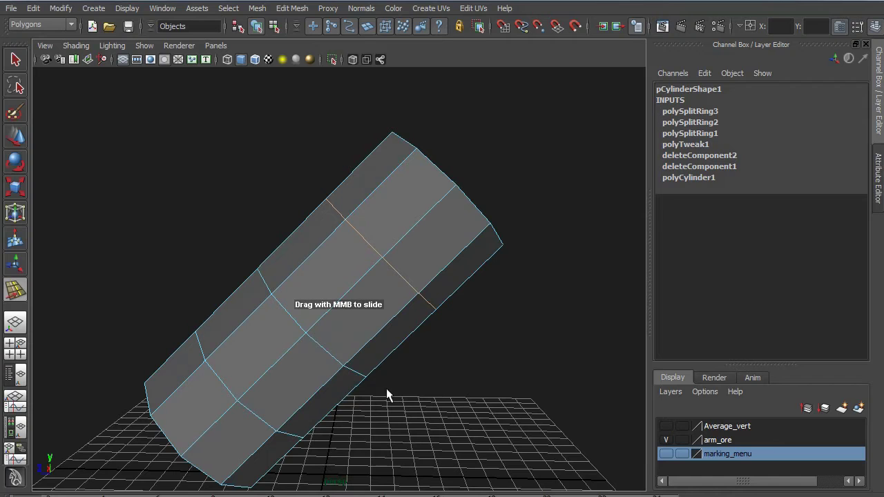
pyautogui.click(327, 315)
pyautogui.moveTo(327, 314); pyautogui.dragTo(319, 377, button='middle')
pyautogui.press('w')
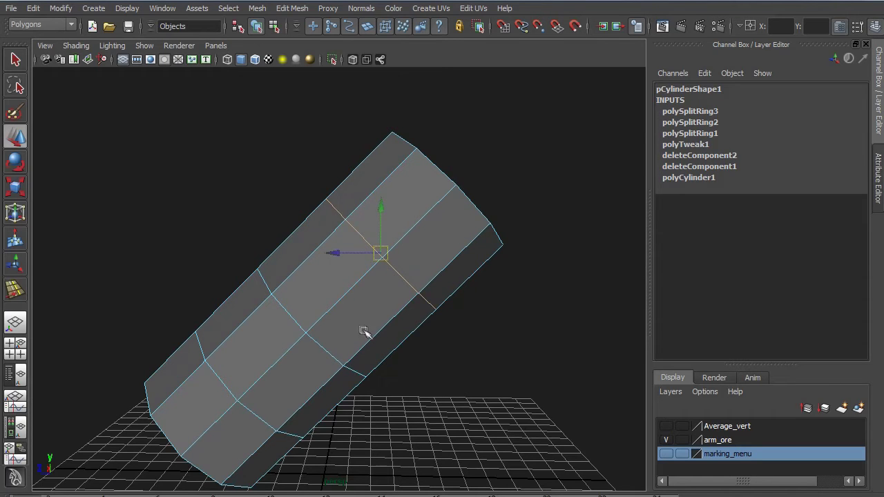
pyautogui.keyDown('shift'); pyautogui.rightClick(360, 309); pyautogui.keyUp('shift')
# - Convert the edge loop selection to its vertices with To Vertices
pyautogui.keyDown('shift'); pyautogui.rightClick(369, 287); pyautogui.keyUp('shift')
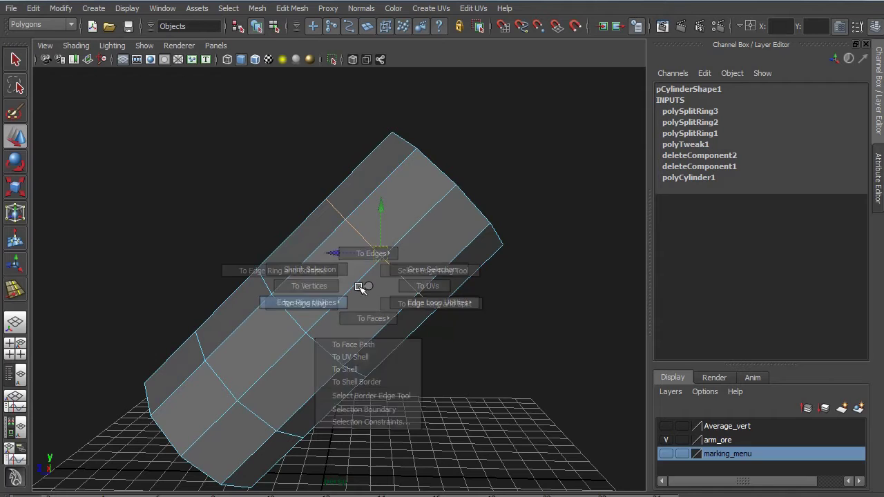
pyautogui.click(359, 288)
pyautogui.keyDown('shift'); pyautogui.moveTo(359, 288); pyautogui.dragTo(331, 290, button='right'); pyautogui.keyUp('shift')
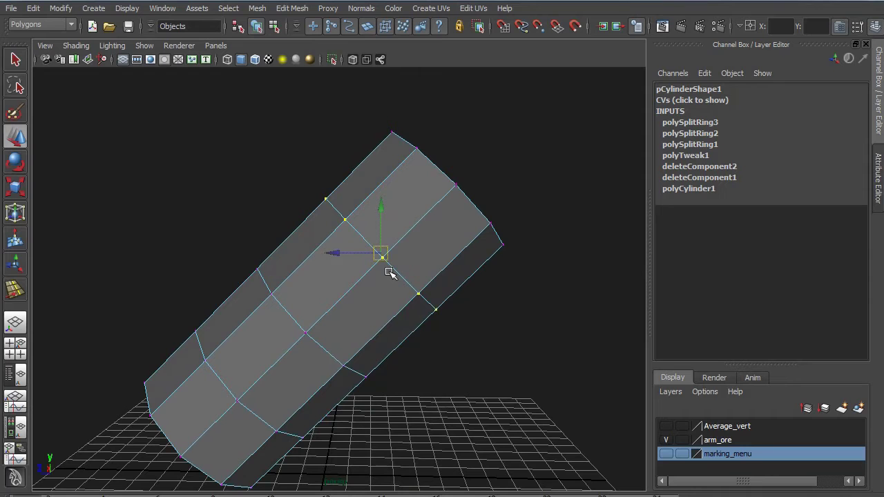
# - Try Average Normals on the loop's vertices, then undo it
pyautogui.keyDown('shift'); pyautogui.moveTo(389, 272); pyautogui.dragTo(402, 282, button='right'); pyautogui.keyUp('shift')
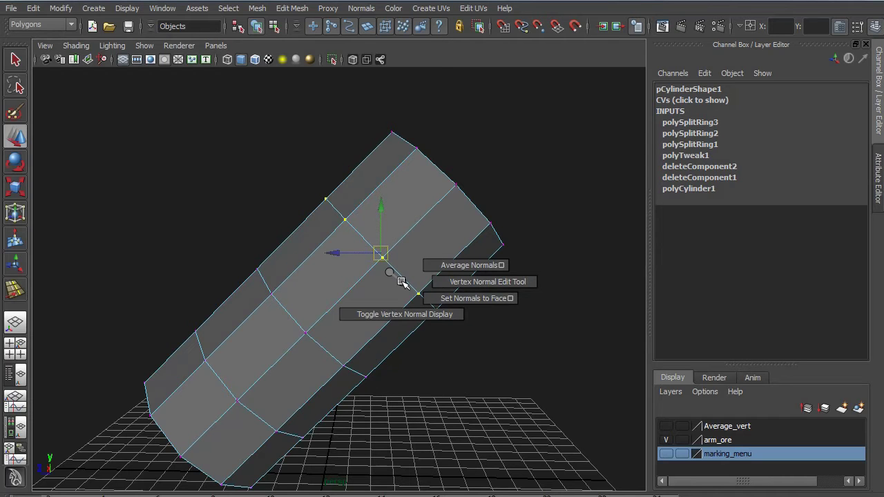
pyautogui.moveTo(401, 281)
pyautogui.keyDown('shift'); pyautogui.mouseDown(button='right')
pyautogui.moveTo(431, 263)
pyautogui.moveTo(407, 288)
pyautogui.moveTo(382, 273)
pyautogui.mouseUp(button='right'); pyautogui.keyUp('shift')
pyautogui.hotkey('ctrl', 'z')
# - Set the move manipulator orientation to Normal Average, then restore the vertex selection
pyautogui.press('w')
pyautogui.moveTo(381, 272); pyautogui.dragTo(382, 272)
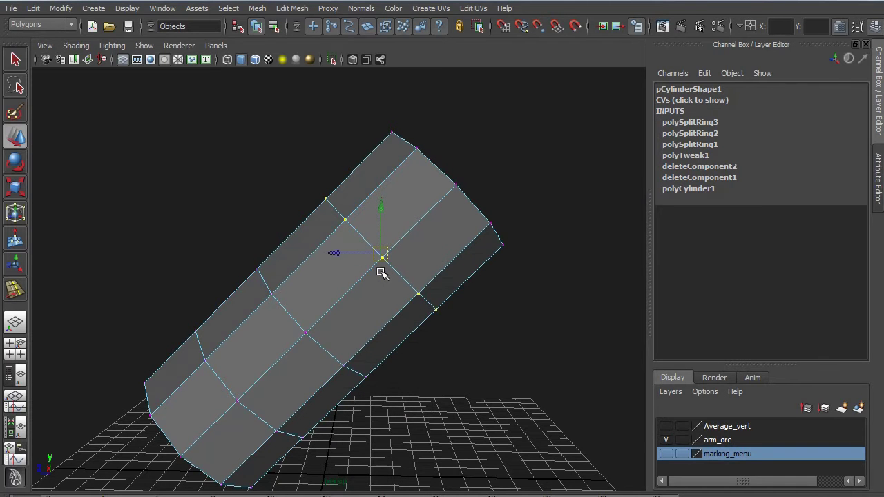
pyautogui.press('w')
pyautogui.moveTo(381, 272); pyautogui.dragTo(382, 272)
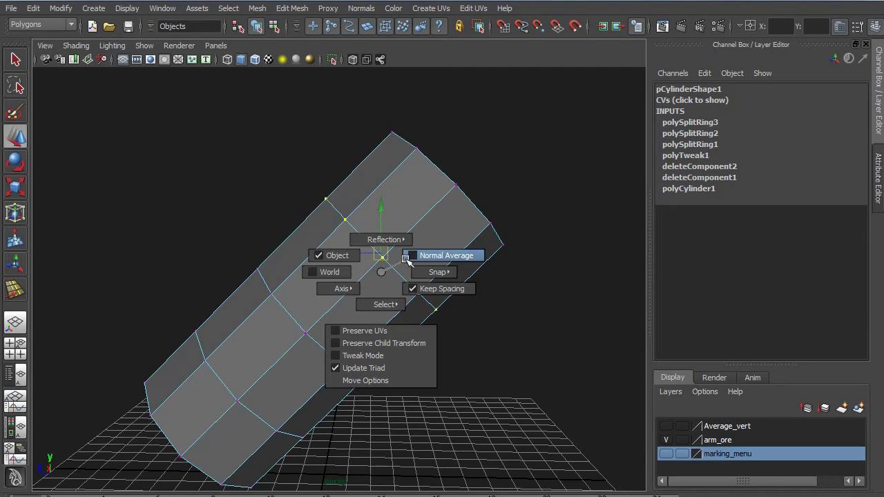
pyautogui.click(408, 261)
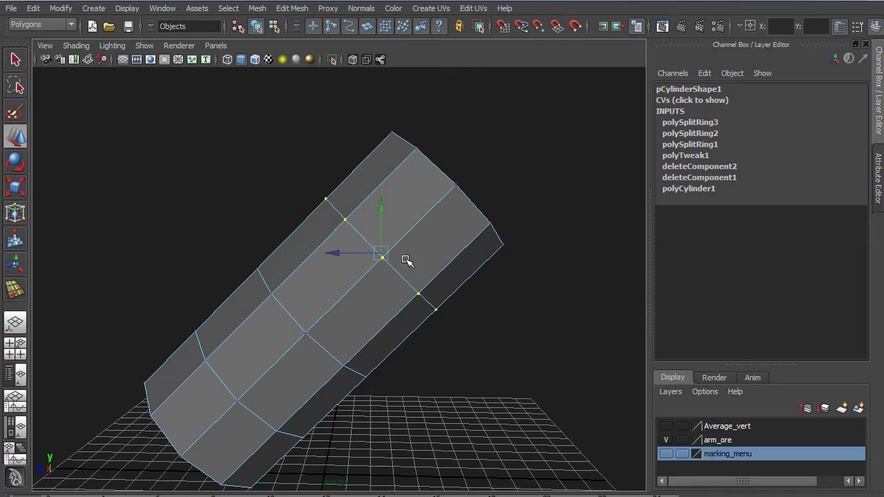
pyautogui.click(382, 232)
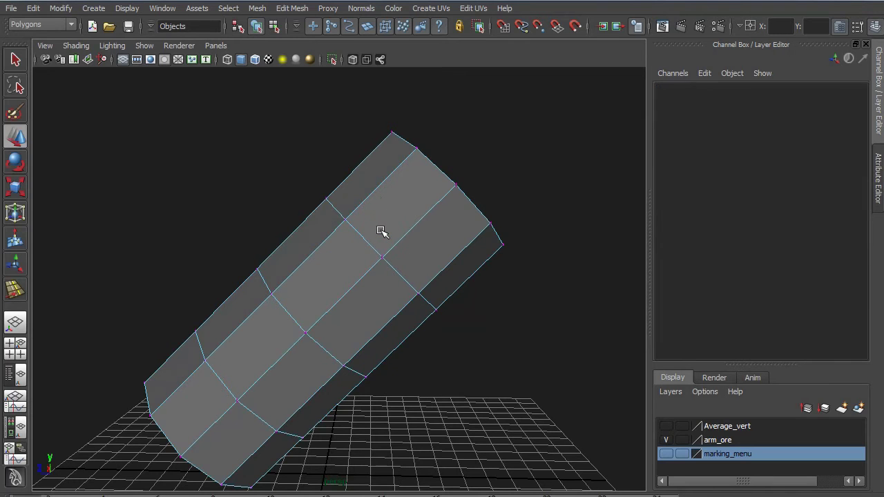
pyautogui.press('z')
# - Switch the move orientation to Along Rotation Axis and view the snapping choices
pyautogui.moveTo(382, 231); pyautogui.dragTo(387, 250)
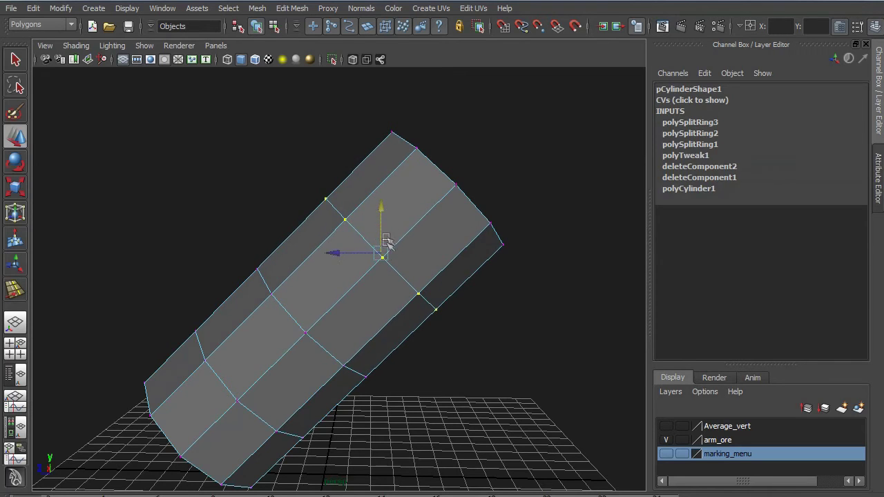
pyautogui.click(388, 254)
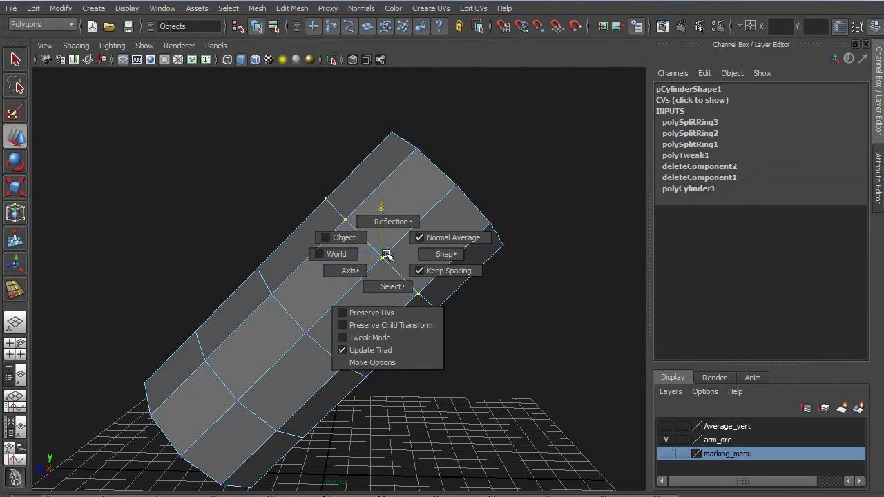
pyautogui.moveTo(362, 273)
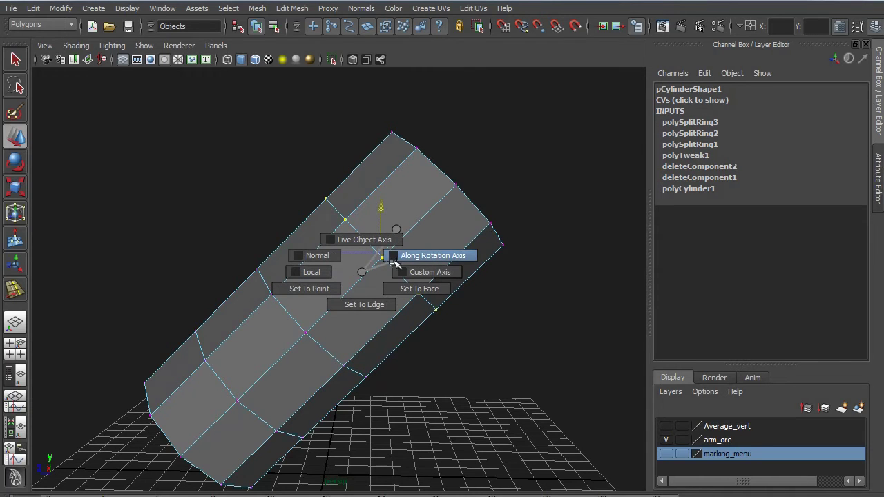
pyautogui.click(392, 259)
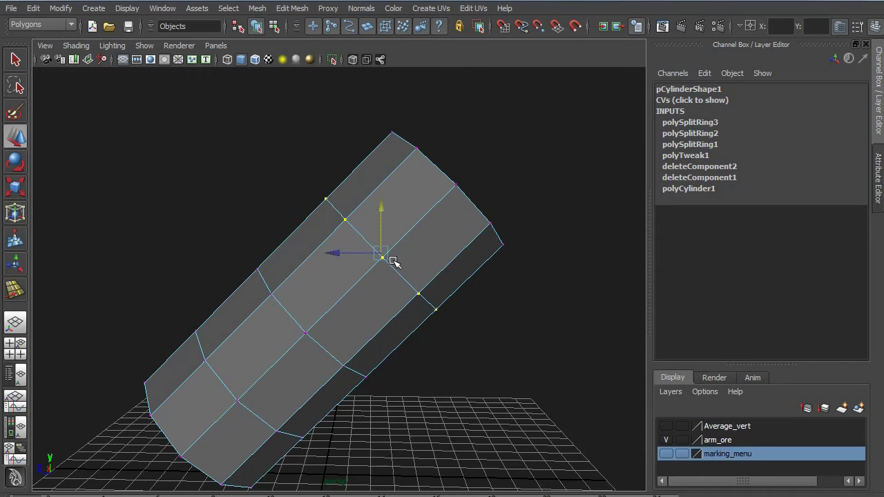
pyautogui.click(392, 261)
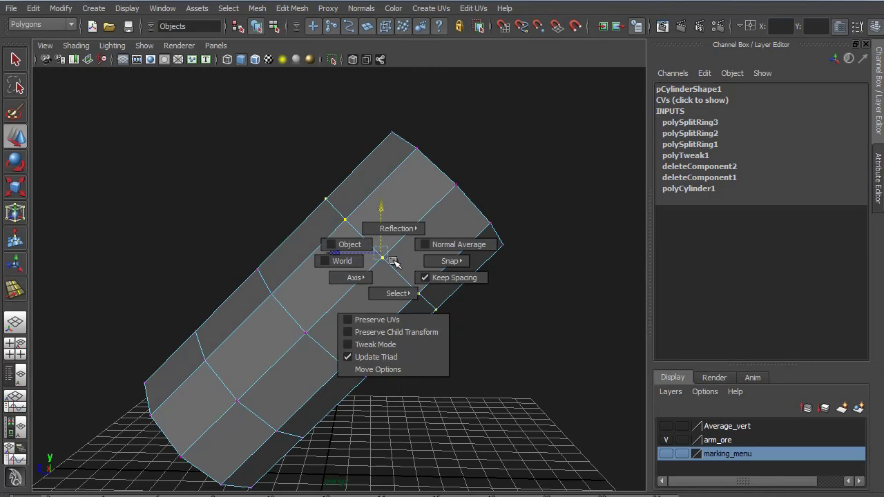
pyautogui.moveTo(394, 262); pyautogui.dragTo(391, 282)
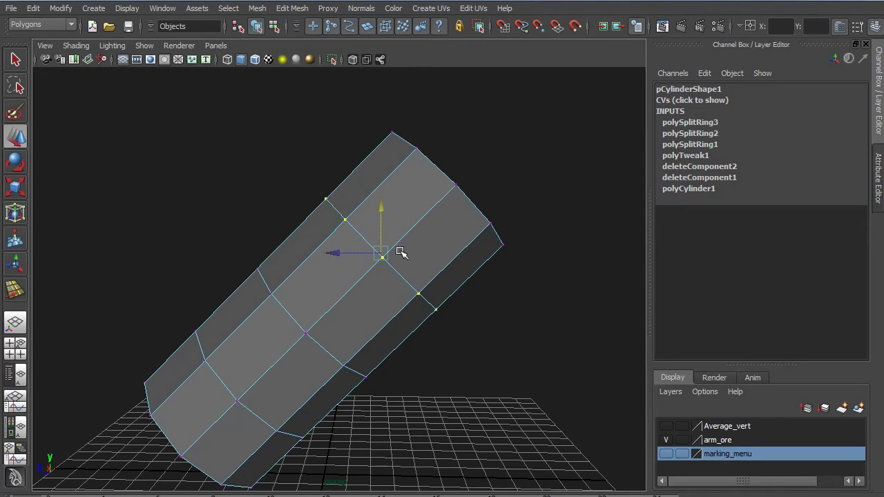
# - Cycle through rotate, scale and move, then set the move orientation to Object
pyautogui.press('e')
pyautogui.press('r')
pyautogui.press('e')
pyautogui.press('w')
pyautogui.click(401, 253)
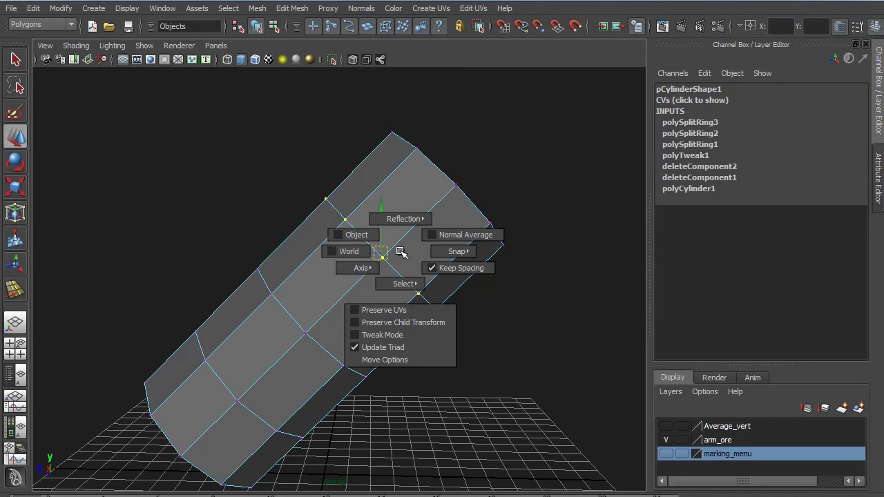
pyautogui.moveTo(401, 252)
pyautogui.mouseDown()
pyautogui.moveTo(378, 270)
pyautogui.moveTo(395, 268)
pyautogui.moveTo(396, 257)
pyautogui.moveTo(384, 254)
pyautogui.moveTo(378, 269)
pyautogui.moveTo(348, 268)
pyautogui.moveTo(380, 257)
pyautogui.moveTo(357, 255)
pyautogui.moveTo(380, 250)
pyautogui.moveTo(375, 233)
pyautogui.moveTo(379, 258)
pyautogui.moveTo(408, 241)
pyautogui.mouseUp()
# - Pick a face on the cylinder and set its move axis orientation to Local, then orbit around
pyautogui.moveTo(405, 241); pyautogui.dragTo(413, 256, button='right')
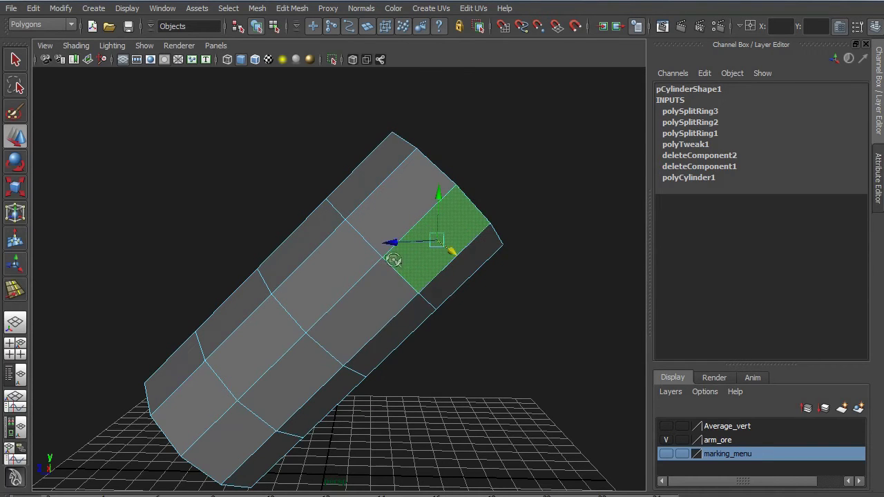
pyautogui.keyDown('alt'); pyautogui.moveTo(393, 259); pyautogui.dragTo(497, 278); pyautogui.keyUp('alt')
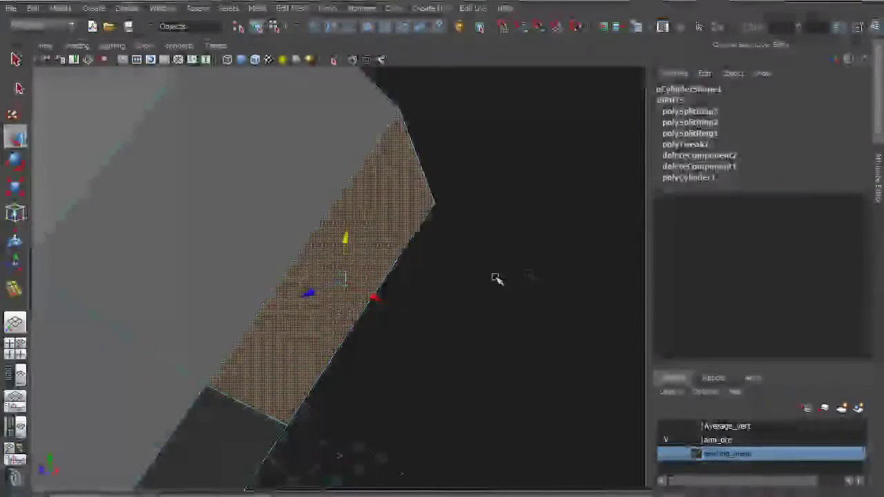
pyautogui.click(379, 297)
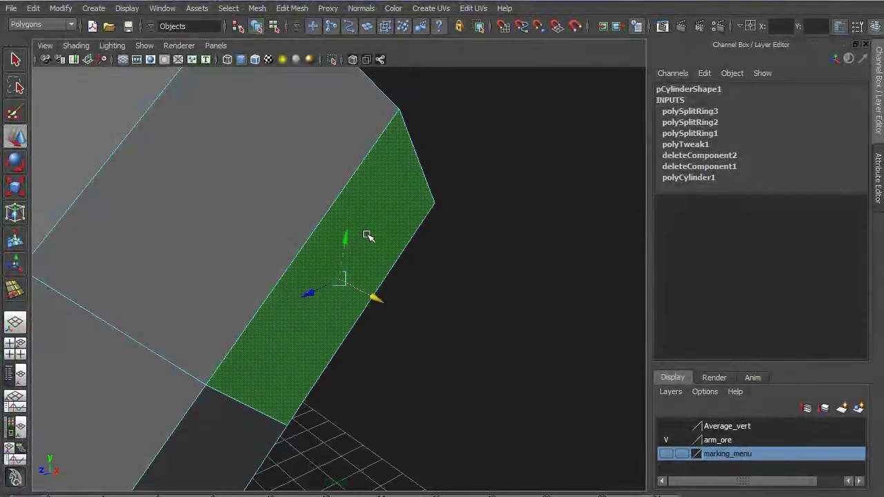
pyautogui.moveTo(367, 235)
pyautogui.mouseDown()
pyautogui.moveTo(309, 236)
pyautogui.moveTo(336, 260)
pyautogui.moveTo(172, 251)
pyautogui.moveTo(164, 297)
pyautogui.moveTo(186, 291)
pyautogui.moveTo(300, 138)
pyautogui.moveTo(371, 217)
pyautogui.moveTo(556, 189)
pyautogui.moveTo(518, 215)
pyautogui.mouseUp()
pyautogui.click(361, 242)
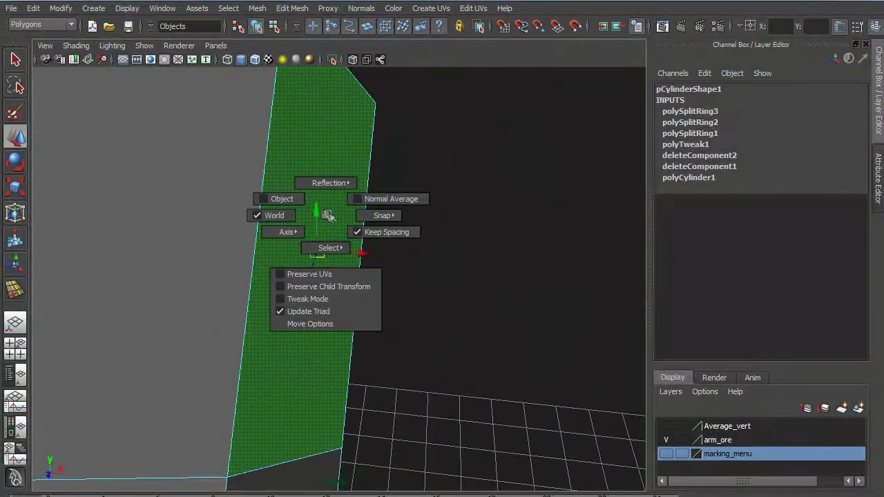
pyautogui.keyDown('alt'); pyautogui.moveTo(375, 231); pyautogui.dragTo(257, 194); pyautogui.keyUp('alt')
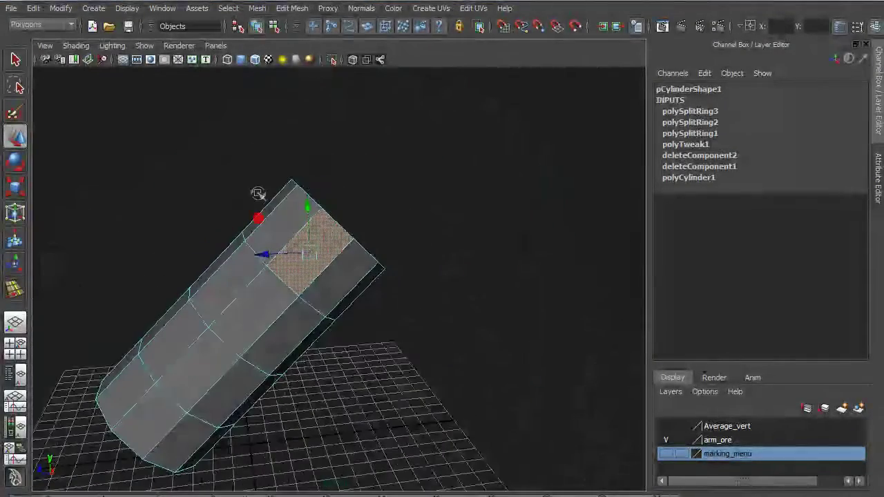
# - Turn off arm_ore, turn on Average_vert, then select pPlane1 and orbit around the curved plane
pyautogui.click(718, 440)
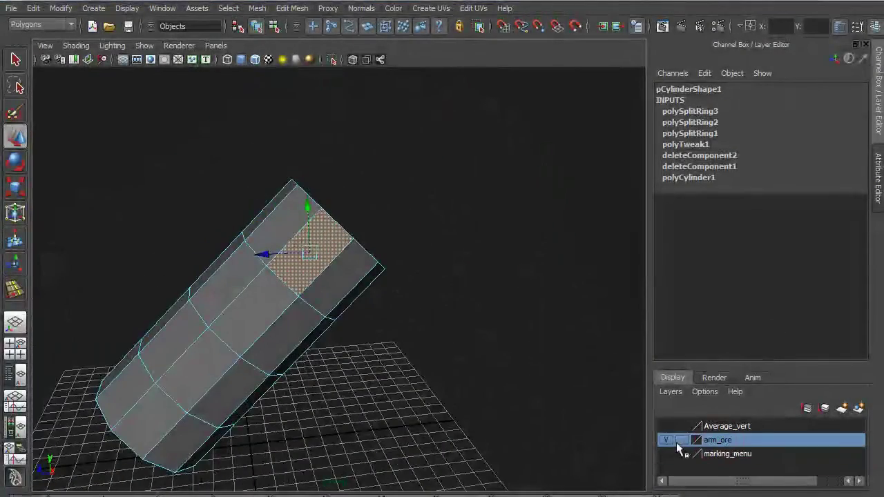
pyautogui.click(666, 440)
pyautogui.click(711, 426)
pyautogui.click(666, 426)
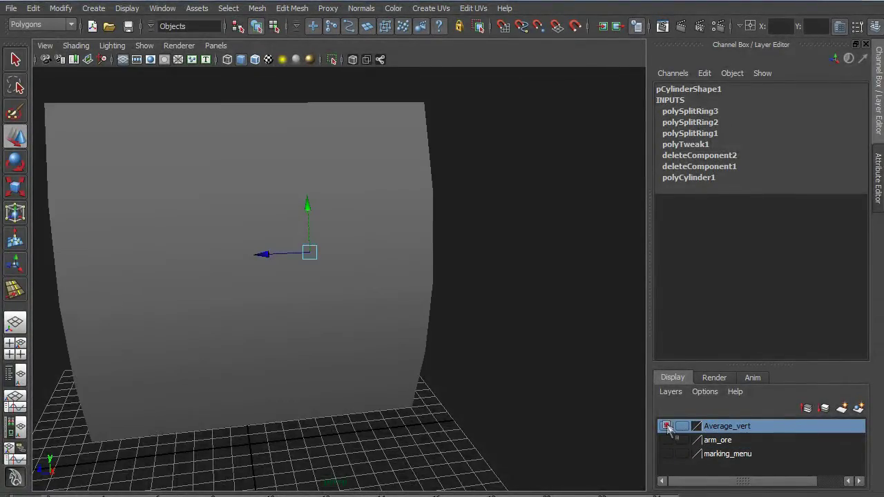
pyautogui.click(365, 299)
pyautogui.keyDown('alt'); pyautogui.moveTo(434, 299); pyautogui.dragTo(373, 295); pyautogui.keyUp('alt')
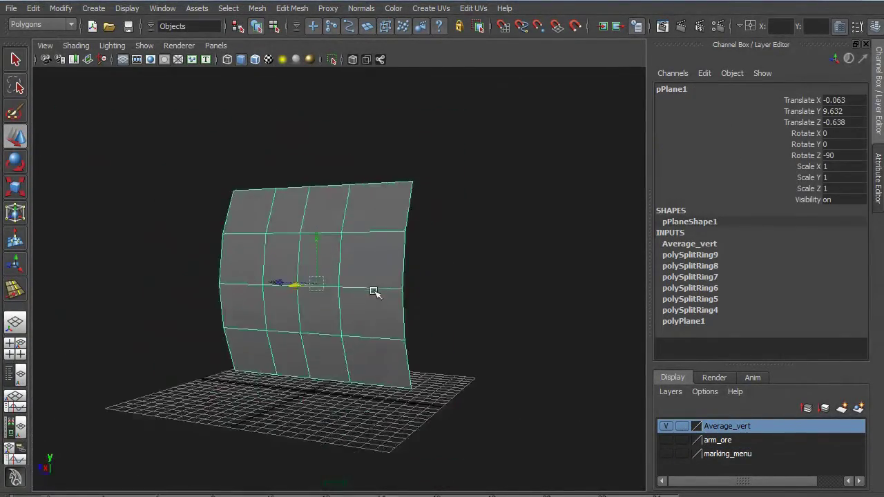
pyautogui.keyDown('alt'); pyautogui.moveTo(373, 291); pyautogui.dragTo(430, 293); pyautogui.keyUp('alt')
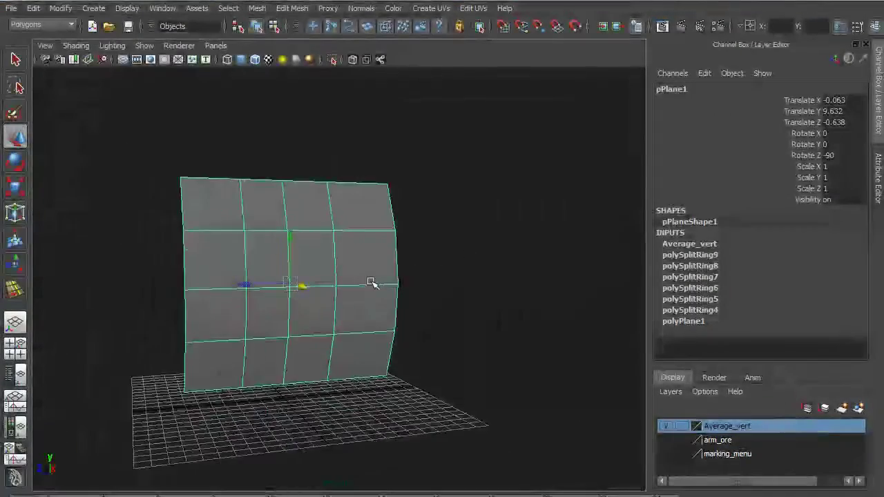
pyautogui.keyDown('alt'); pyautogui.moveTo(371, 284); pyautogui.dragTo(429, 274); pyautogui.keyUp('alt')
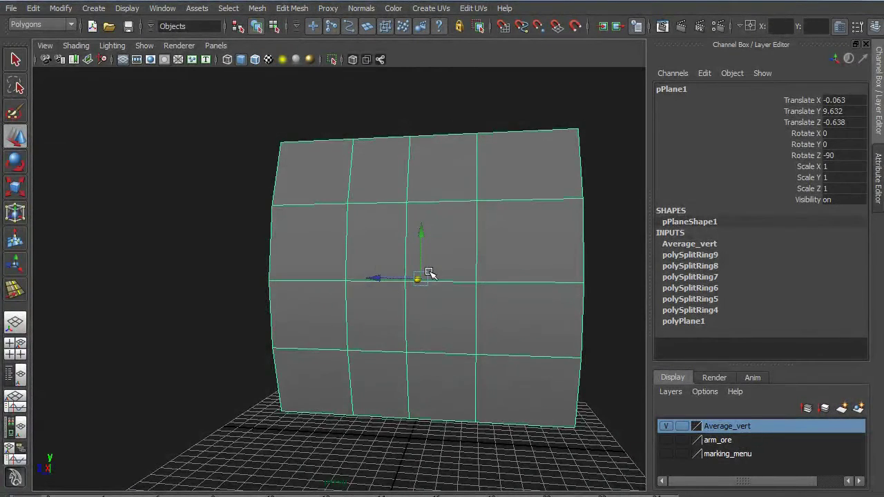
pyautogui.keyDown('alt'); pyautogui.moveTo(429, 274); pyautogui.dragTo(556, 204); pyautogui.keyUp('alt')
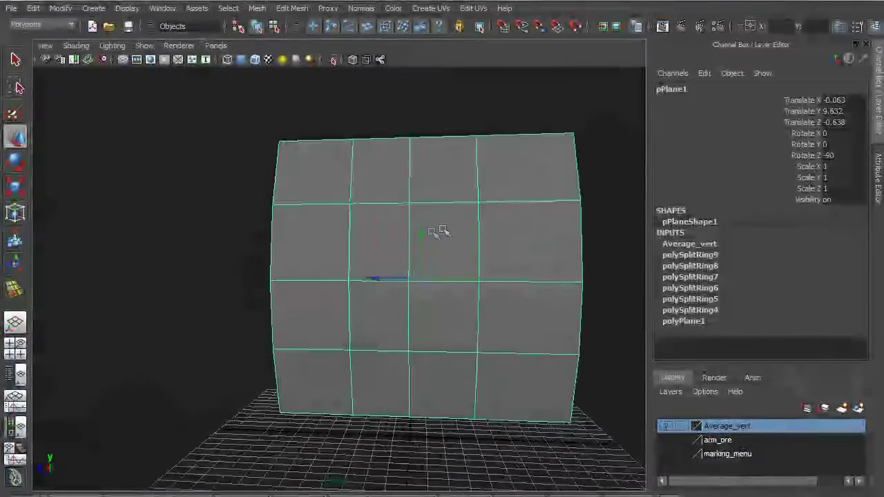
# - Select the plane's four centre faces to form the square hole
pyautogui.moveTo(442, 228); pyautogui.dragTo(452, 241, button='right')
pyautogui.click(434, 230)
pyautogui.keyDown('shift'); pyautogui.click(366, 239); pyautogui.keyUp('shift')
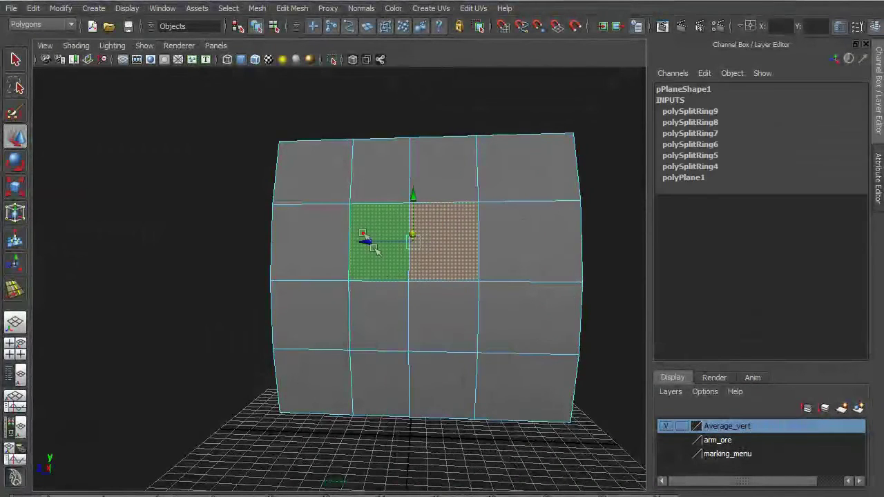
pyautogui.keyDown('shift'); pyautogui.click(389, 311); pyautogui.keyUp('shift')
pyautogui.keyDown('shift'); pyautogui.click(452, 319); pyautogui.keyUp('shift')
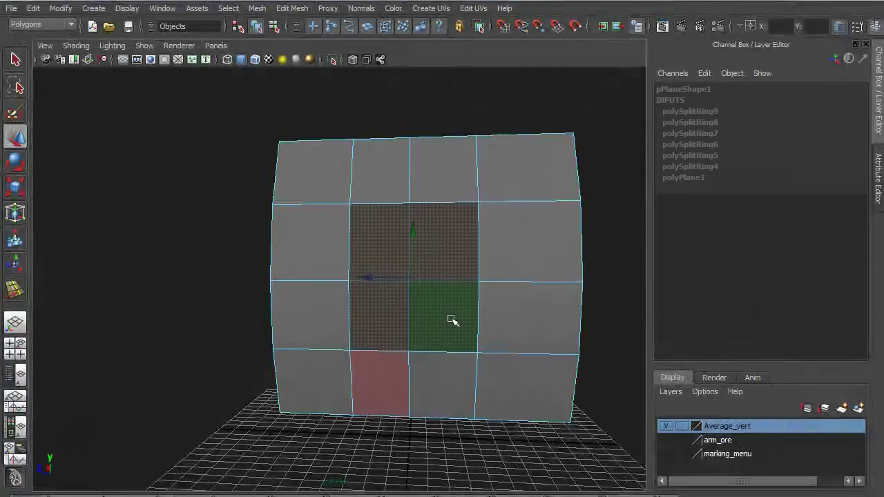
# - Drag the hole's corner vertices inward to bevel the square toward an octagon
pyautogui.moveTo(517, 262); pyautogui.dragTo(493, 265, button='right')
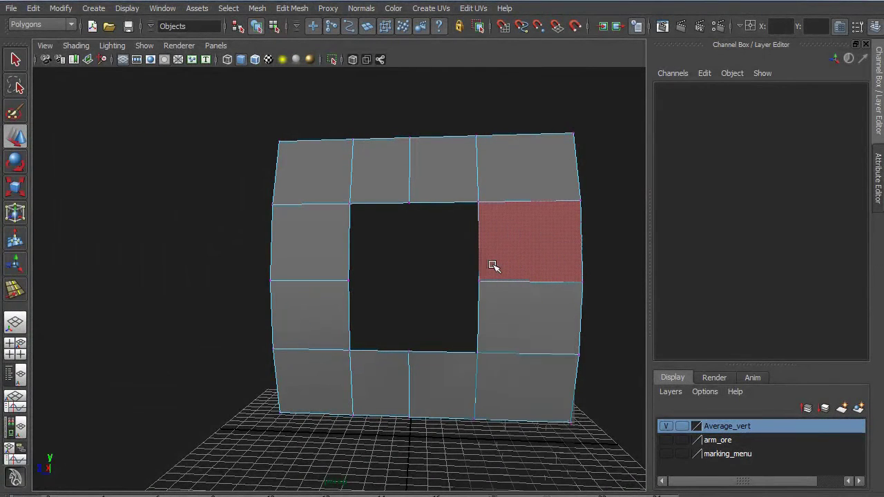
pyautogui.moveTo(502, 187); pyautogui.dragTo(462, 217)
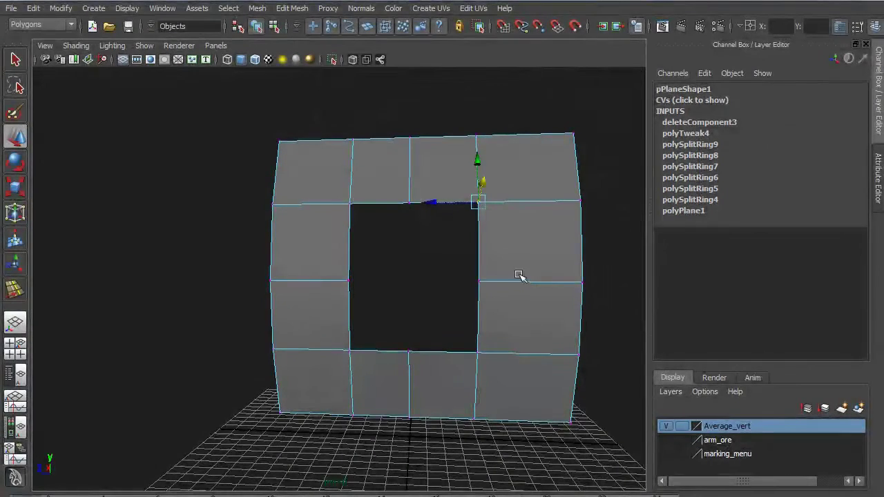
pyautogui.moveTo(476, 158); pyautogui.dragTo(477, 175)
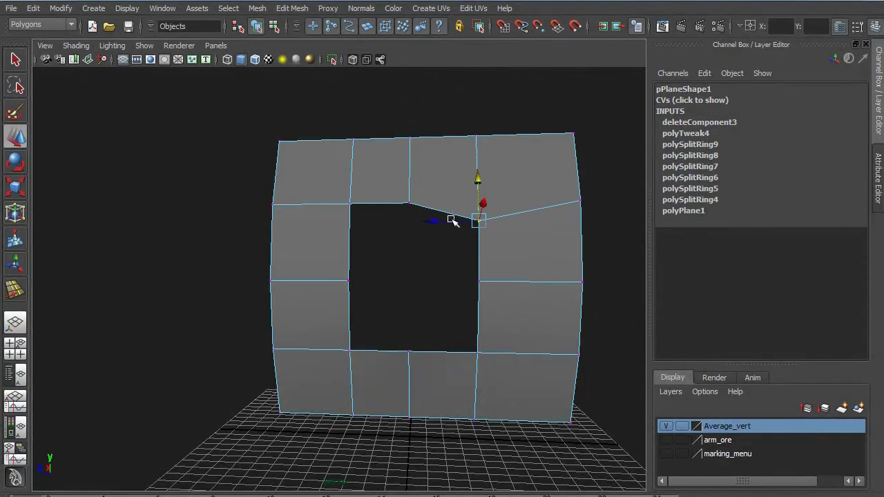
pyautogui.moveTo(453, 221); pyautogui.dragTo(427, 221)
pyautogui.click(349, 205)
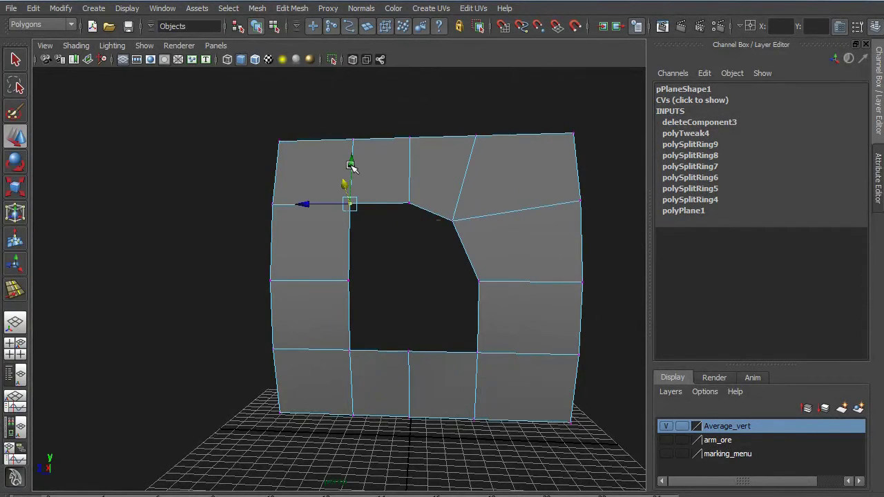
pyautogui.moveTo(350, 166); pyautogui.dragTo(351, 191)
pyautogui.moveTo(306, 239); pyautogui.dragTo(330, 239)
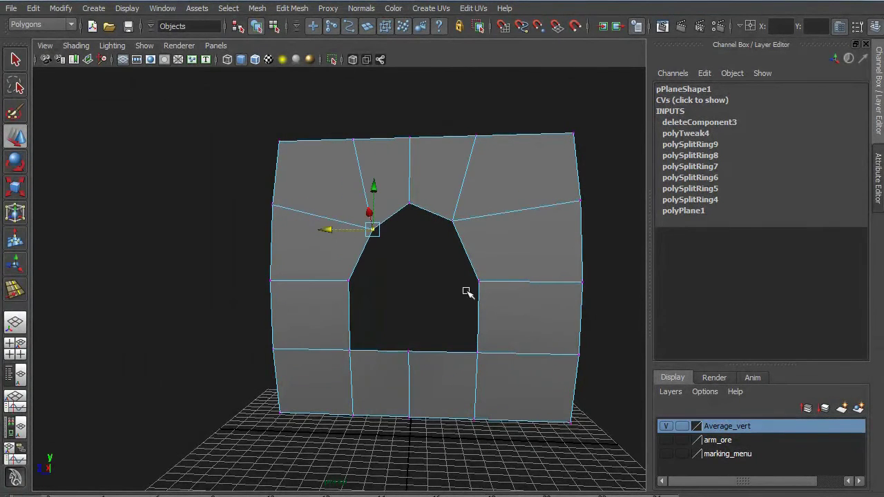
pyautogui.moveTo(487, 318); pyautogui.dragTo(461, 333)
pyautogui.moveTo(378, 328)
pyautogui.mouseDown()
pyautogui.moveTo(330, 369)
pyautogui.moveTo(367, 337)
pyautogui.mouseUp()
# - Undo the corner vertex moves and marquee-select all eight vertices around the hole
pyautogui.hotkey('ctrl', 'z')
pyautogui.hotkey('ctrl', 'z')
pyautogui.hotkey('ctrl', 'z')
pyautogui.hotkey('ctrl', 'z')
pyautogui.hotkey('ctrl', 'z')
pyautogui.hotkey('ctrl', 'z')
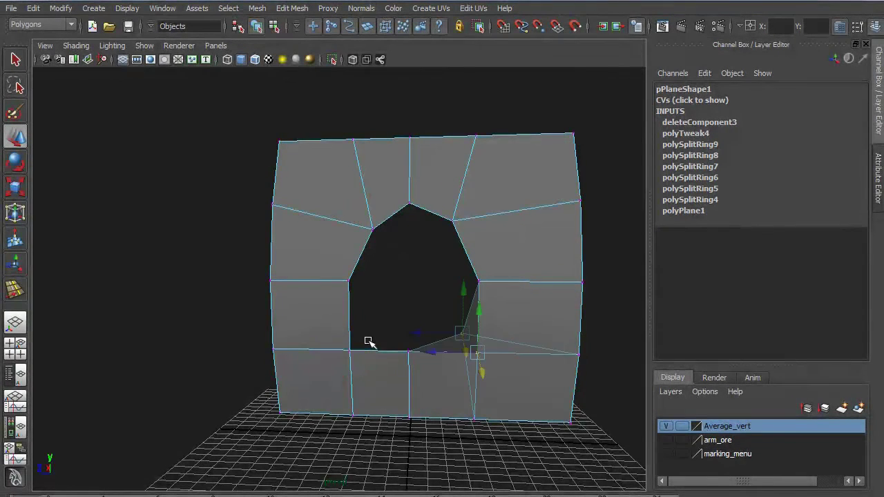
pyautogui.hotkey('ctrl', 'z')
pyautogui.hotkey('ctrl', 'z')
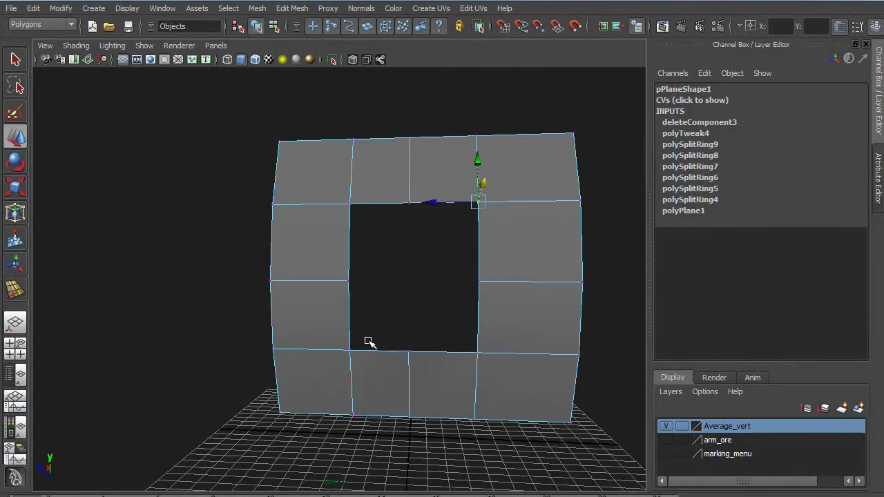
pyautogui.moveTo(333, 175); pyautogui.dragTo(515, 387)
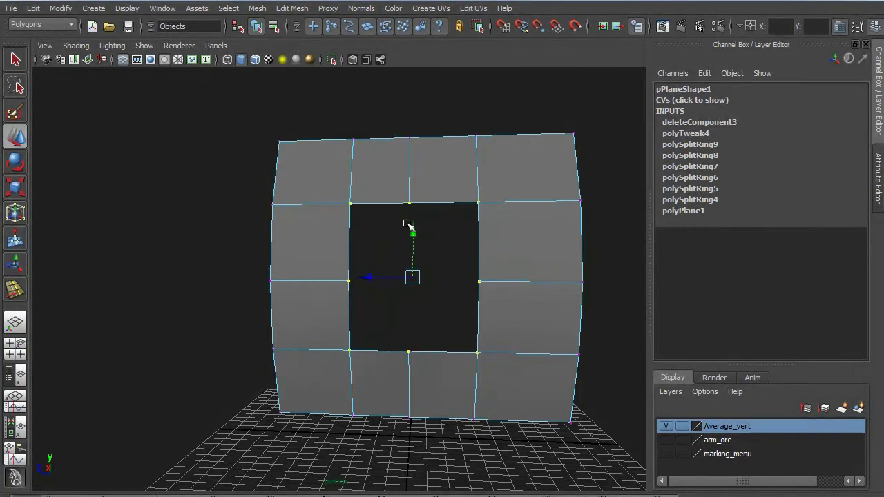
# - Run Average Vertices on the hole's border, repeat with G until octagonal, then deselect
pyautogui.keyDown('shift'); pyautogui.rightClick(514, 261); pyautogui.keyUp('shift')
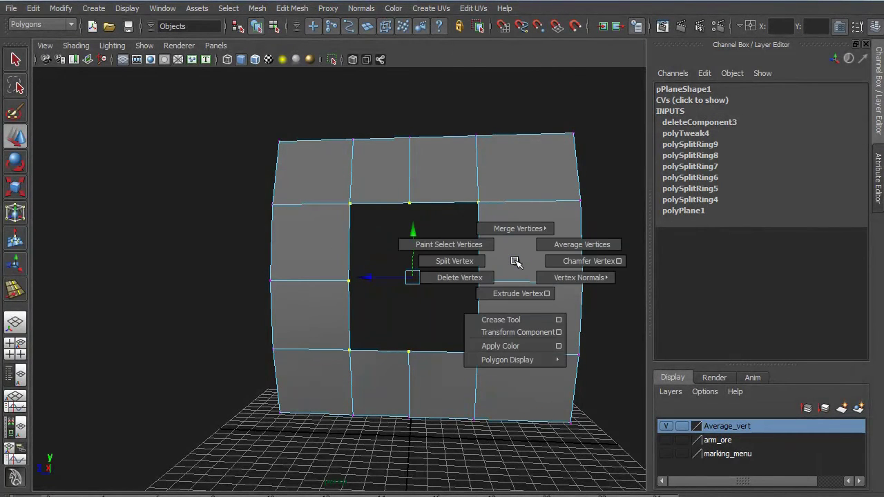
pyautogui.click(514, 261)
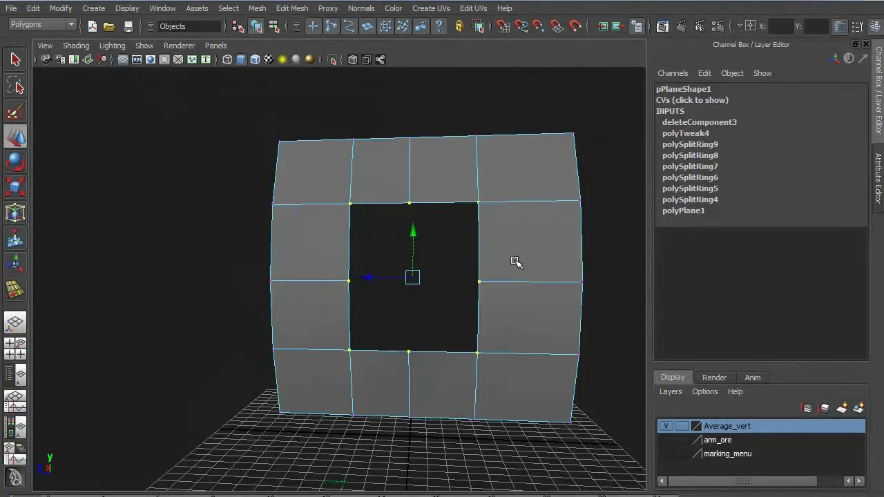
pyautogui.keyDown('shift'); pyautogui.rightClick(515, 261); pyautogui.keyUp('shift')
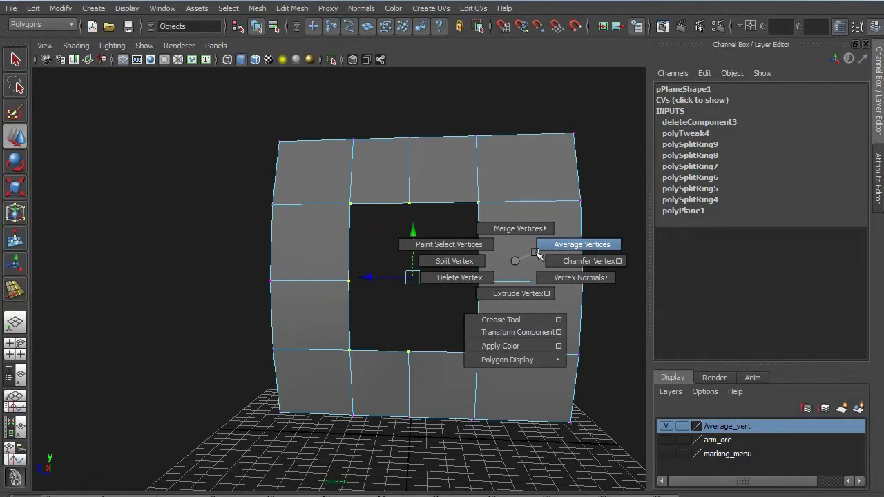
pyautogui.click(537, 253)
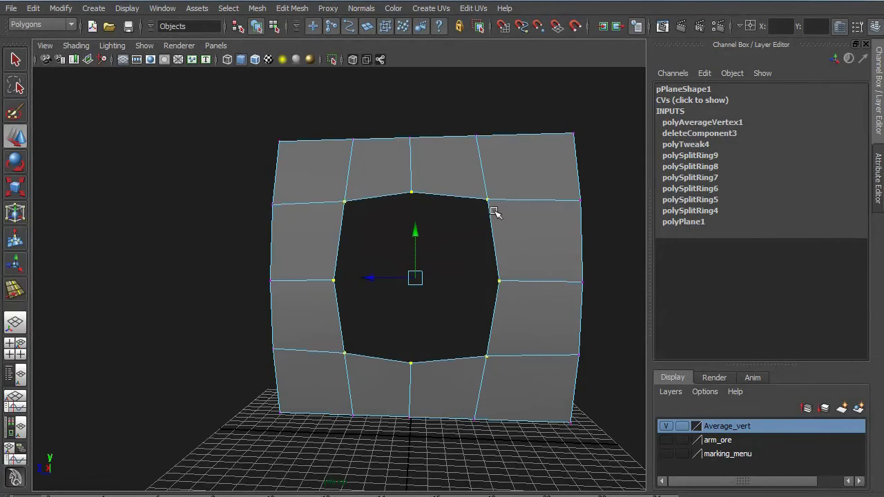
pyautogui.press('g')
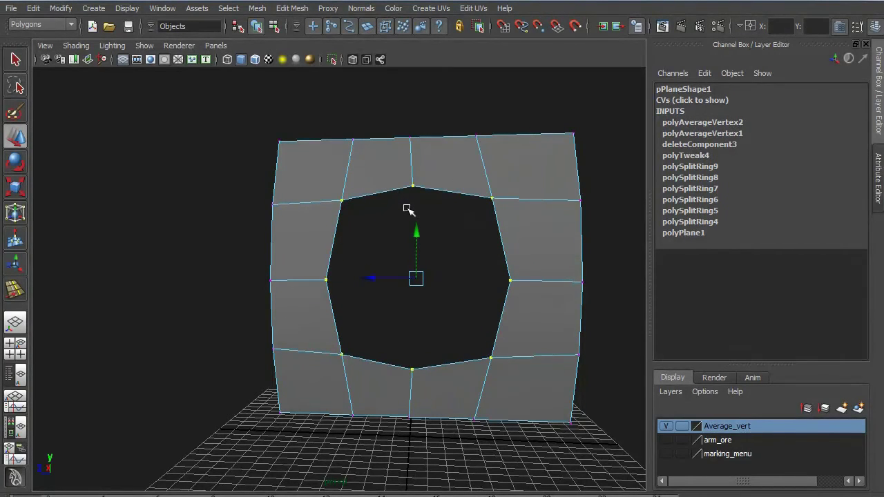
pyautogui.press('g')
pyautogui.press('g')
pyautogui.press('g')
pyautogui.press('g')
pyautogui.press('g')
pyautogui.press('g')
pyautogui.press('g')
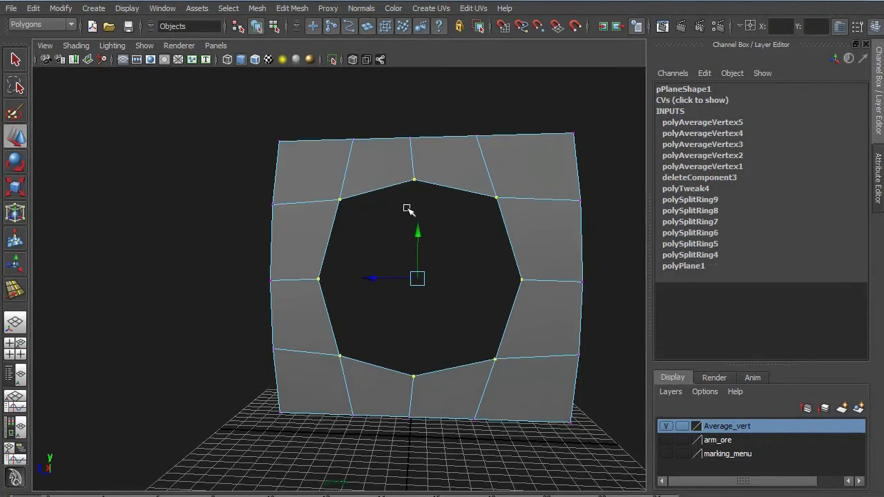
pyautogui.click(456, 241)
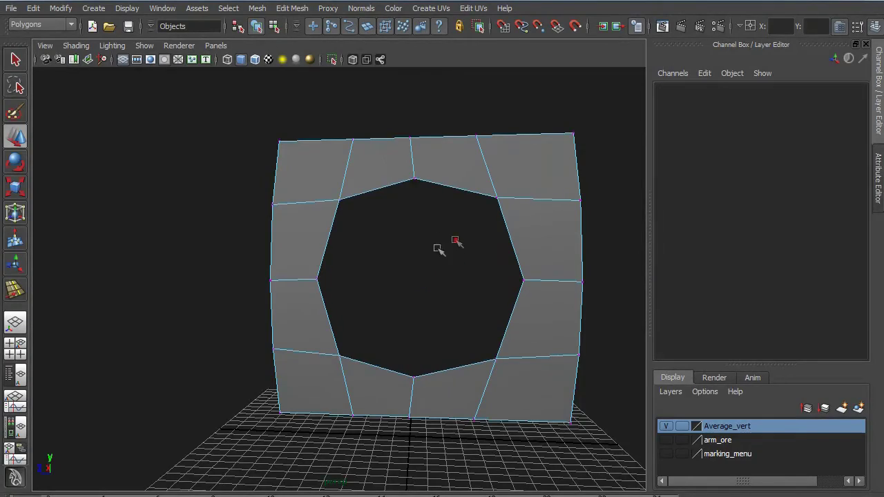
pyautogui.keyDown('alt'); pyautogui.moveTo(456, 242); pyautogui.dragTo(321, 240); pyautogui.keyUp('alt')
pyautogui.scroll(-3, 363, 245)
pyautogui.scroll(5, 396, 256)
pyautogui.keyDown('alt'); pyautogui.moveTo(397, 256); pyautogui.dragTo(366, 261); pyautogui.keyUp('alt')
pyautogui.scroll(-5, 369, 259)
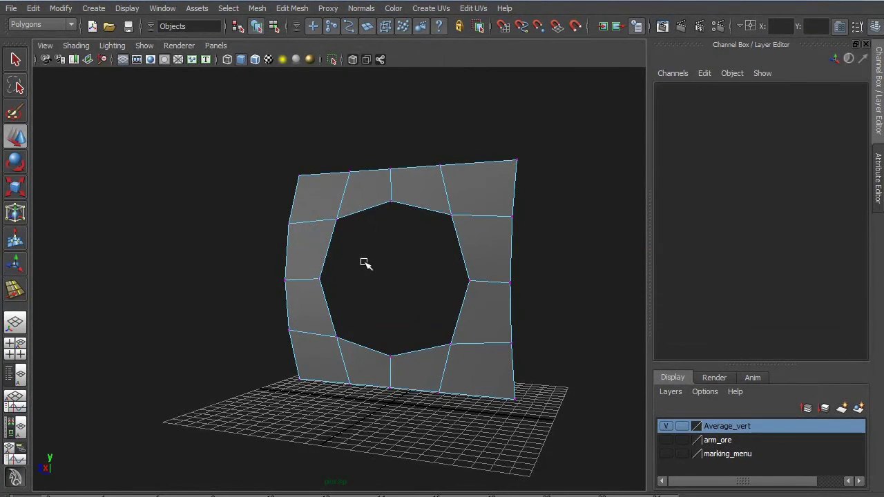
pyautogui.keyDown('alt'); pyautogui.moveTo(375, 263); pyautogui.dragTo(400, 263); pyautogui.keyUp('alt')
pyautogui.scroll(3, 370, 260)
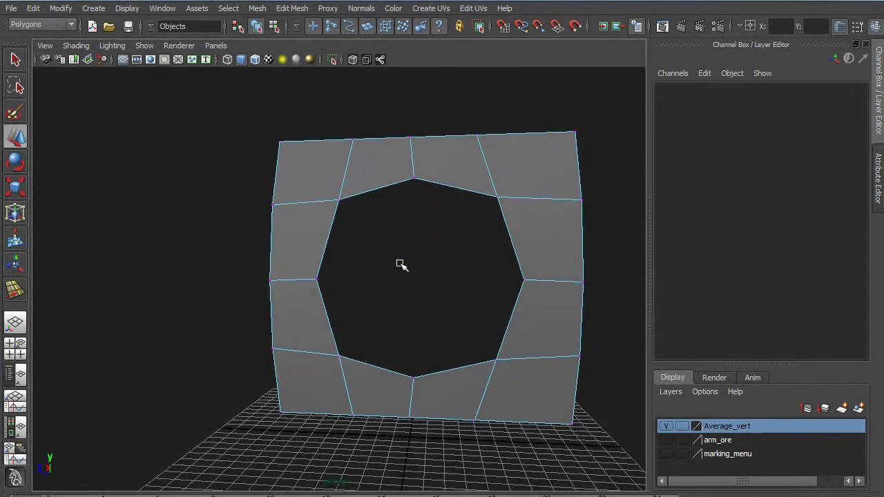